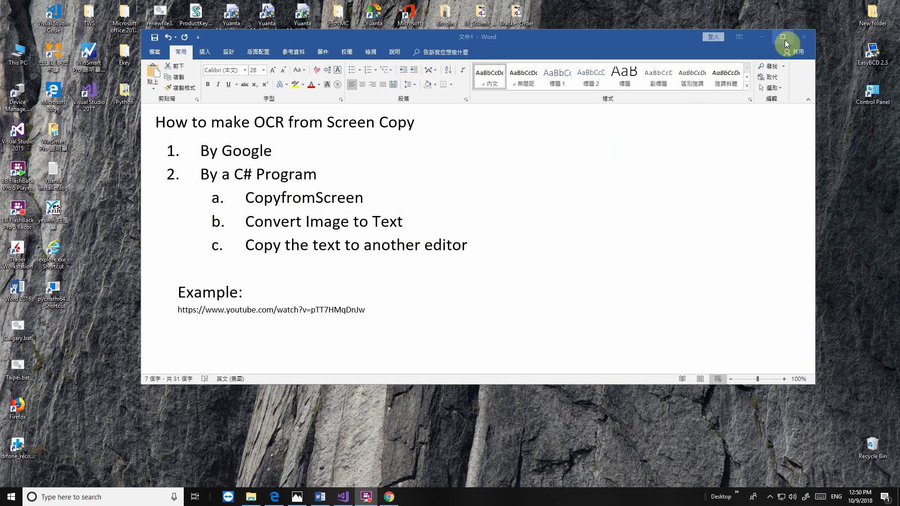
# Step: Minimize the Word document outlining OCR from a screen copy to reveal the desktop
pyautogui.click(761, 36)
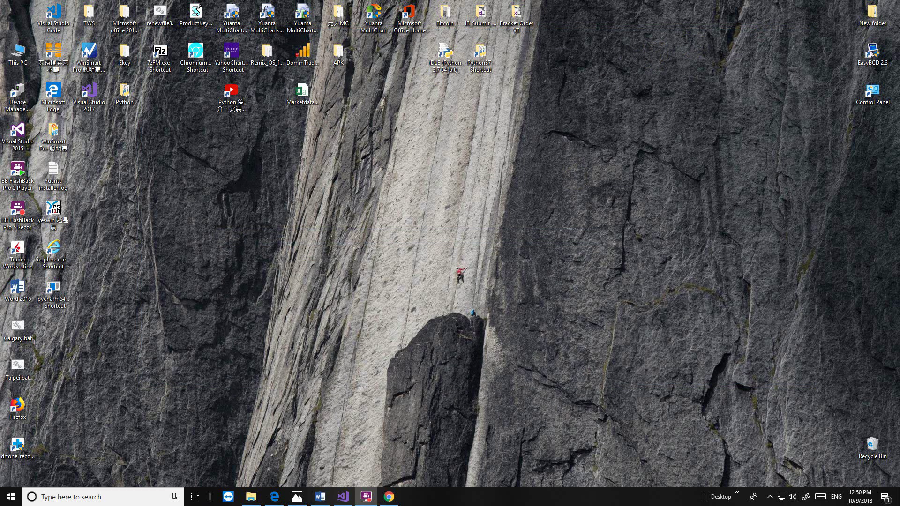
# Step: Restore and maximize Edge, pause the JSON tutorial at 1:46, and expand the description
pyautogui.click(274, 497)
pyautogui.moveTo(697, 21); pyautogui.dragTo(653, 67)
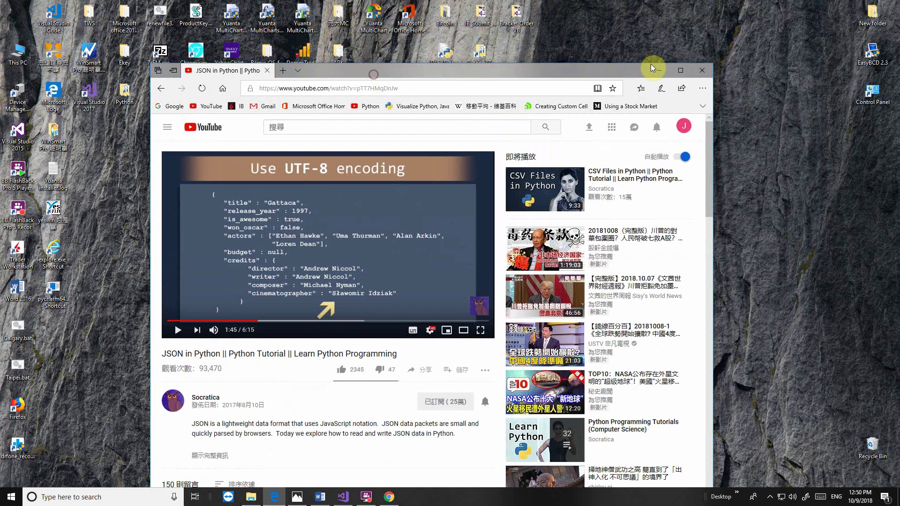
pyautogui.click(683, 70)
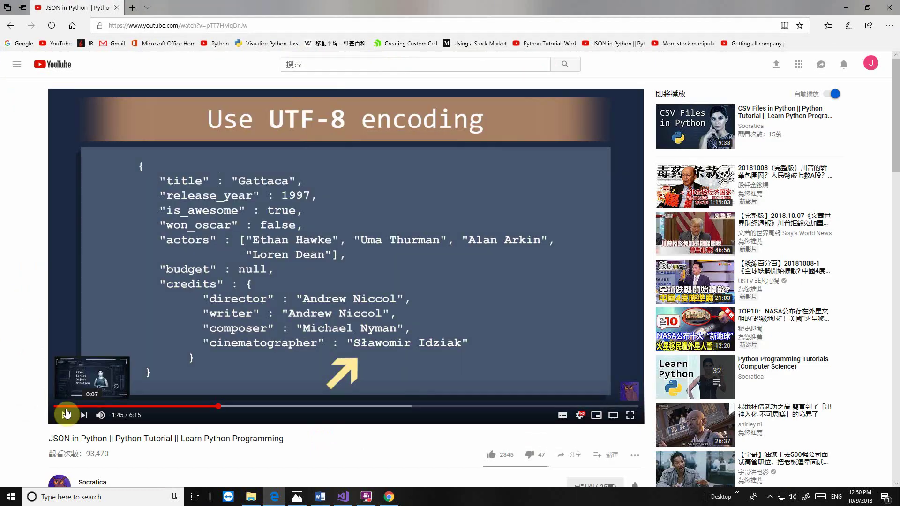
pyautogui.click(66, 418)
pyautogui.click(65, 417)
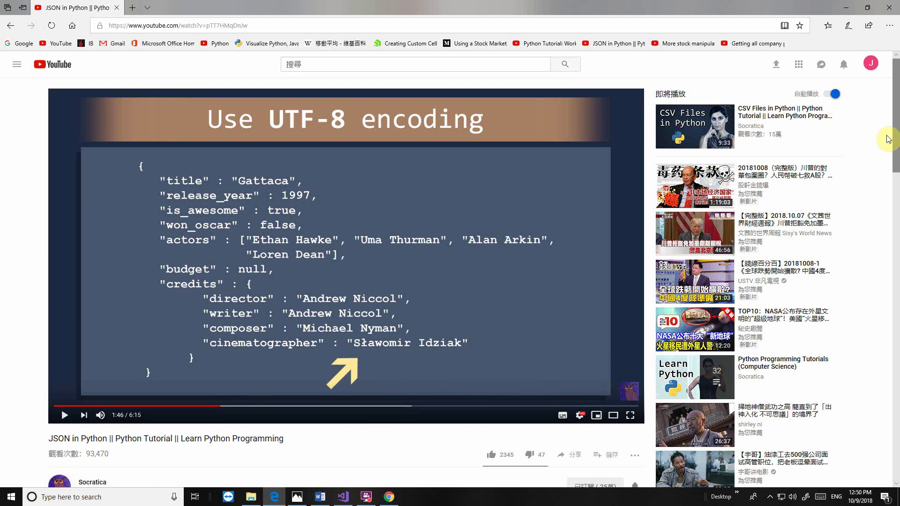
pyautogui.moveTo(896, 130); pyautogui.dragTo(888, 191)
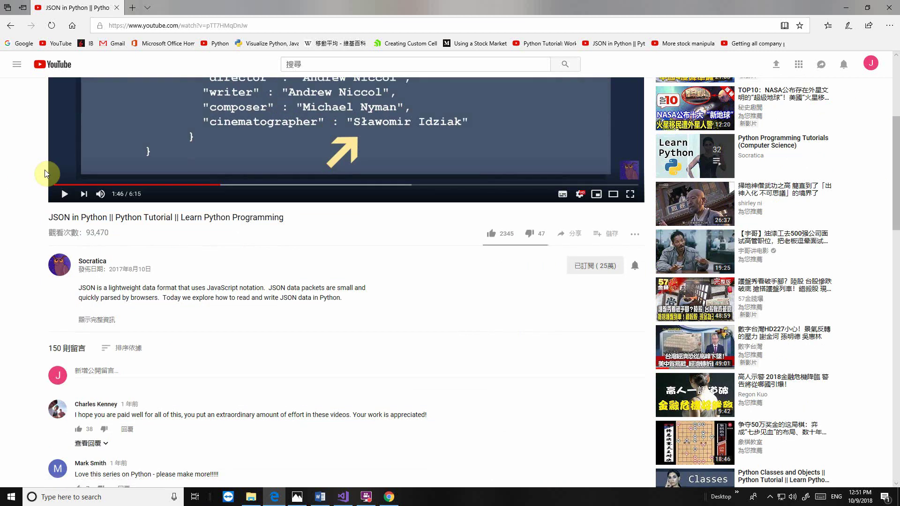
pyautogui.click(92, 321)
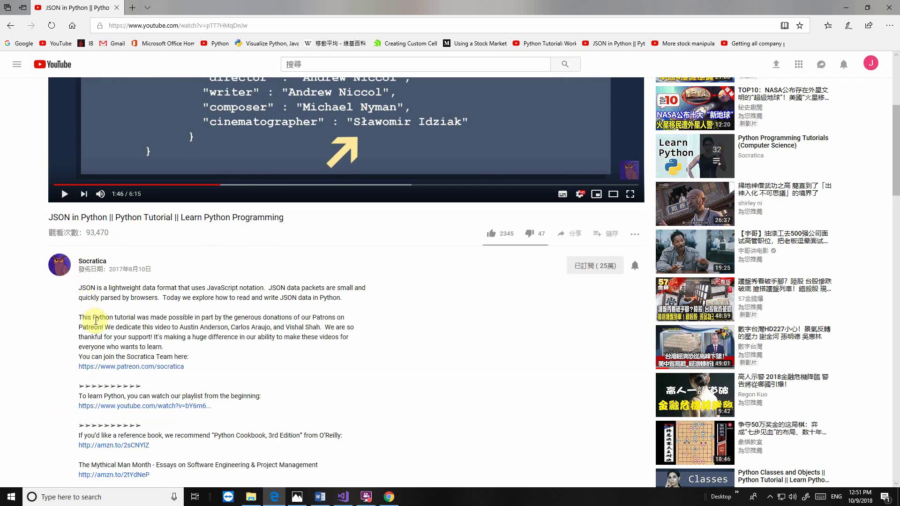
pyautogui.scroll(-2, 131, 348)
pyautogui.scroll(4, 131, 348)
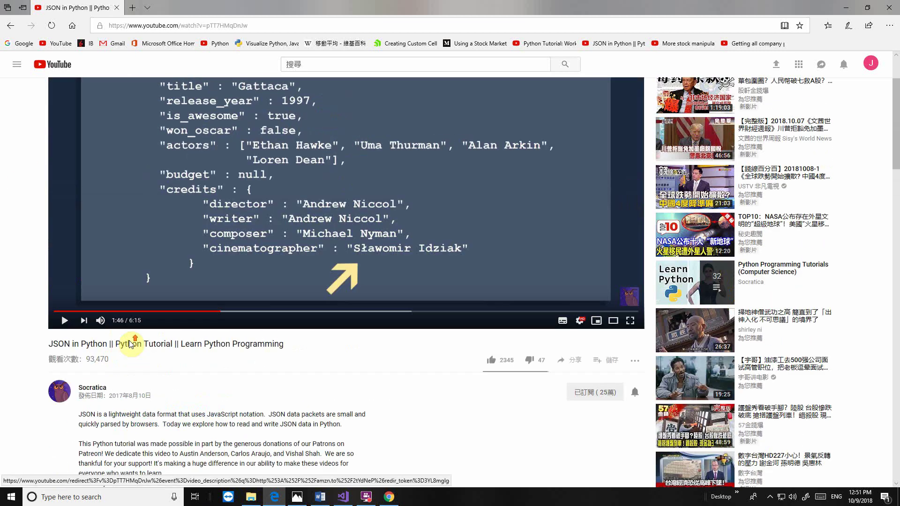
pyautogui.scroll(2, 233, 178)
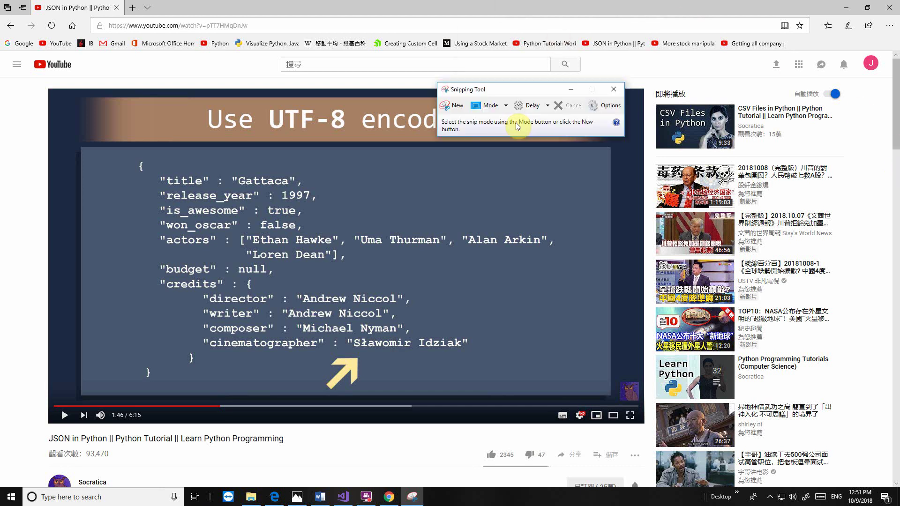
# Step: Capture the JSON code block from the slide with a new snip
pyautogui.moveTo(534, 89); pyautogui.dragTo(519, 124)
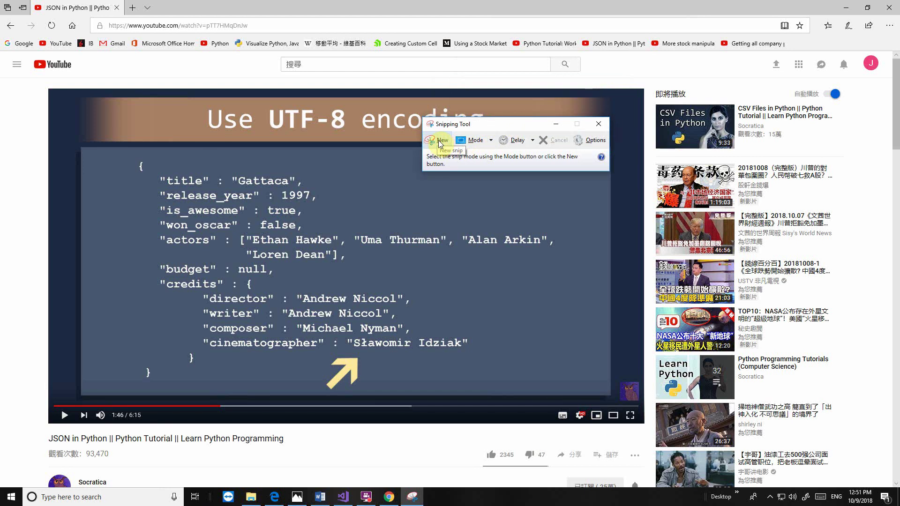
pyautogui.click(440, 143)
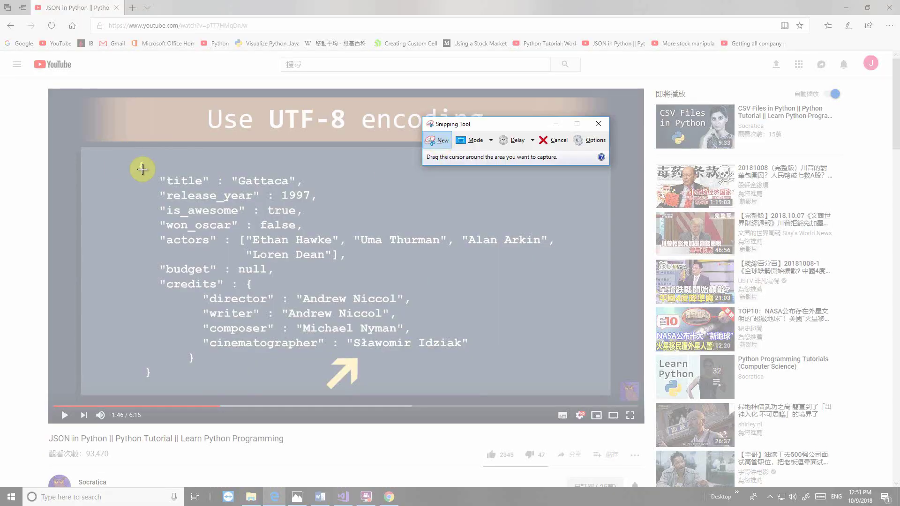
pyautogui.moveTo(135, 158)
pyautogui.mouseDown()
pyautogui.moveTo(362, 356)
pyautogui.moveTo(555, 355)
pyautogui.mouseUp()
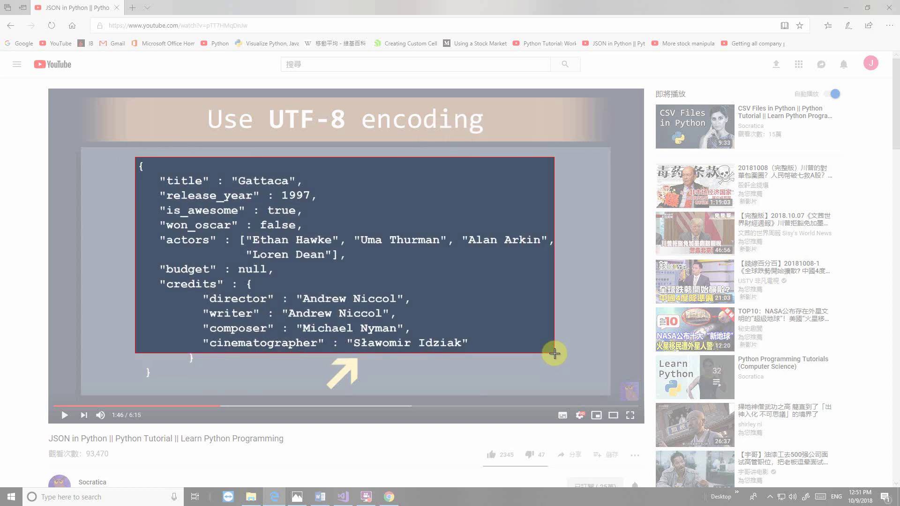
pyautogui.moveTo(555, 355); pyautogui.dragTo(555, 355)
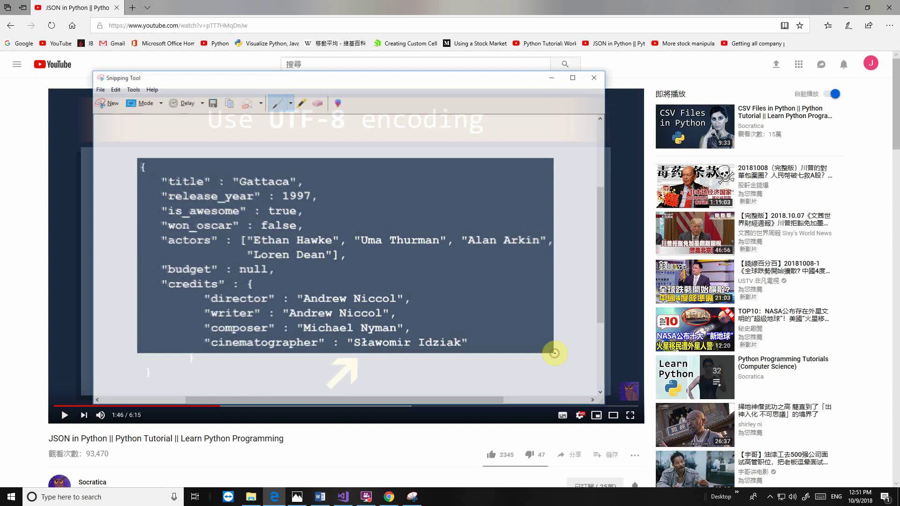
# Step: Save the snip as Capture.PNG, replacing the existing file, and close Snipping Tool
pyautogui.click(100, 88)
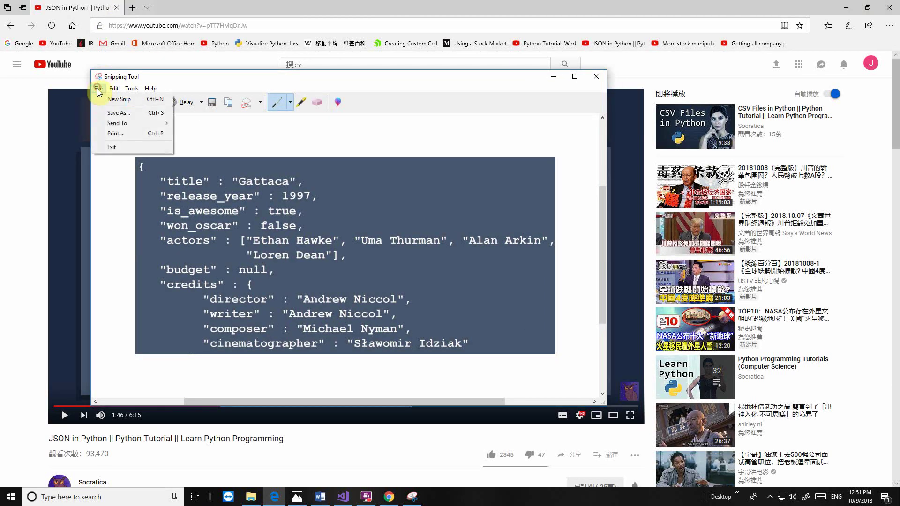
pyautogui.click(118, 112)
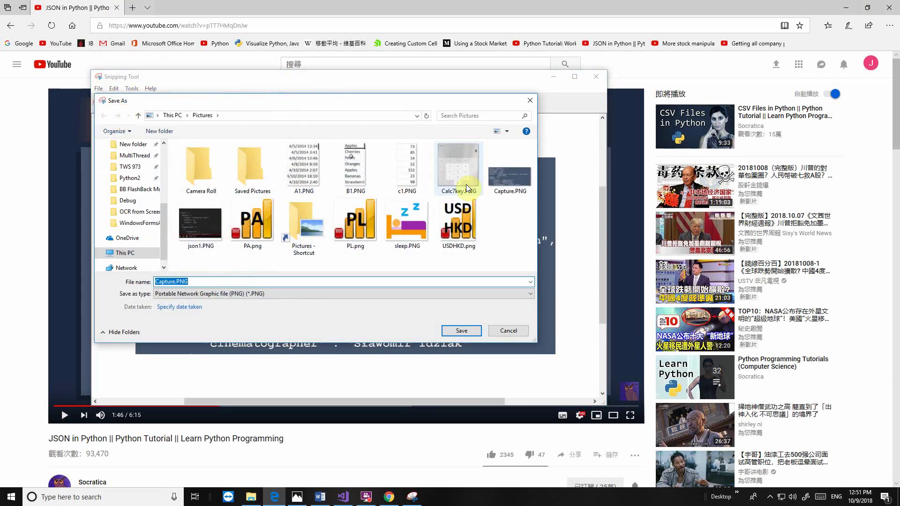
pyautogui.click(509, 172)
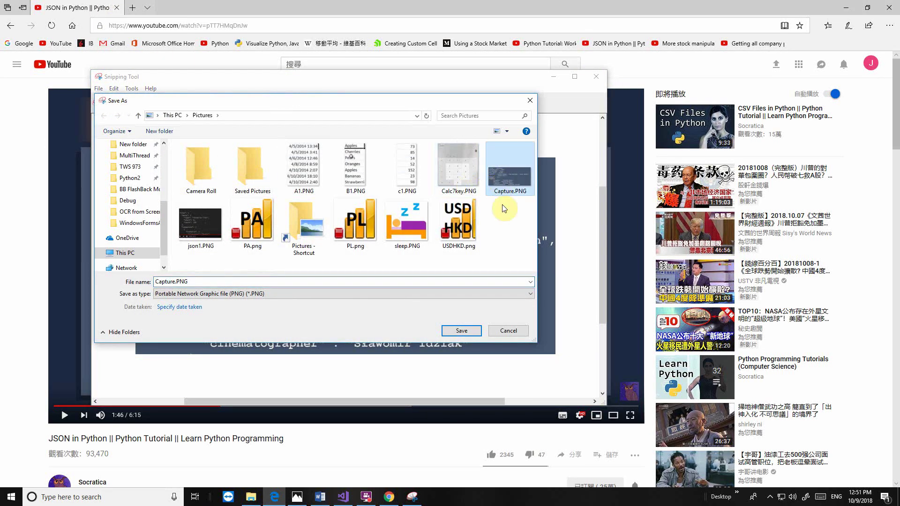
pyautogui.click(462, 331)
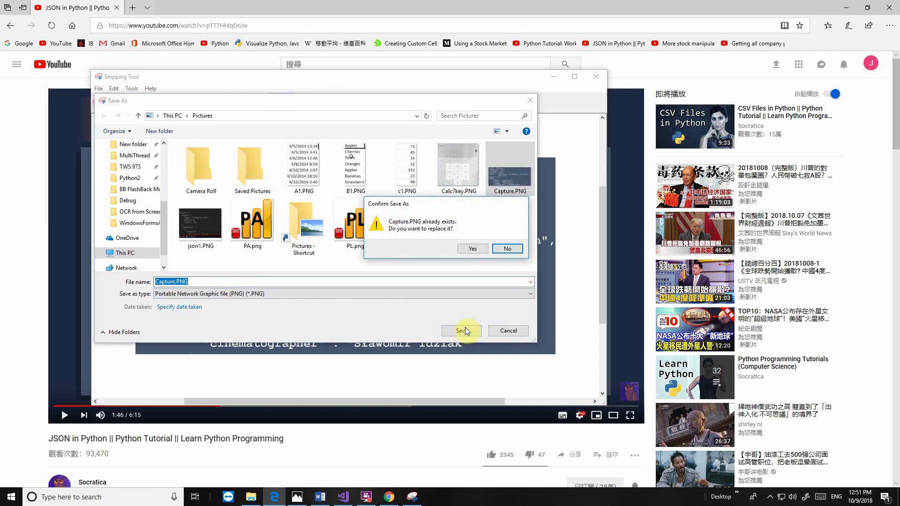
pyautogui.click(476, 250)
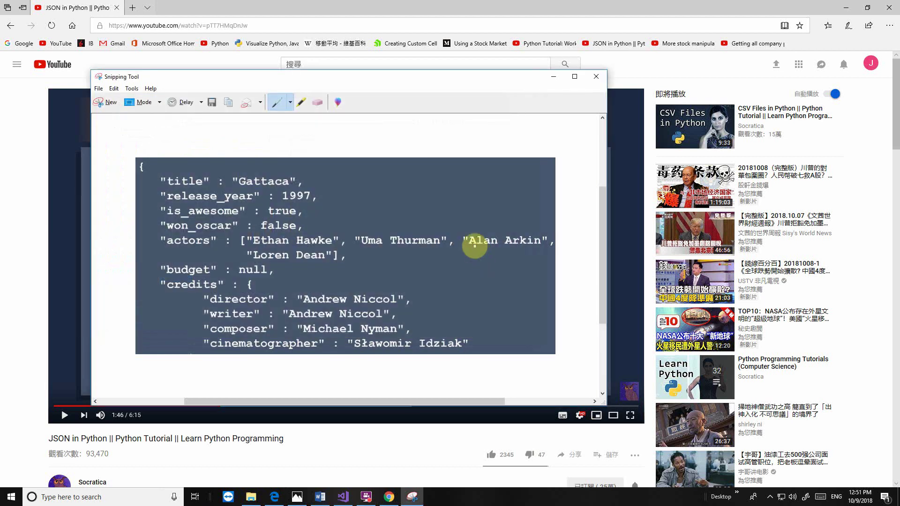
pyautogui.click(596, 76)
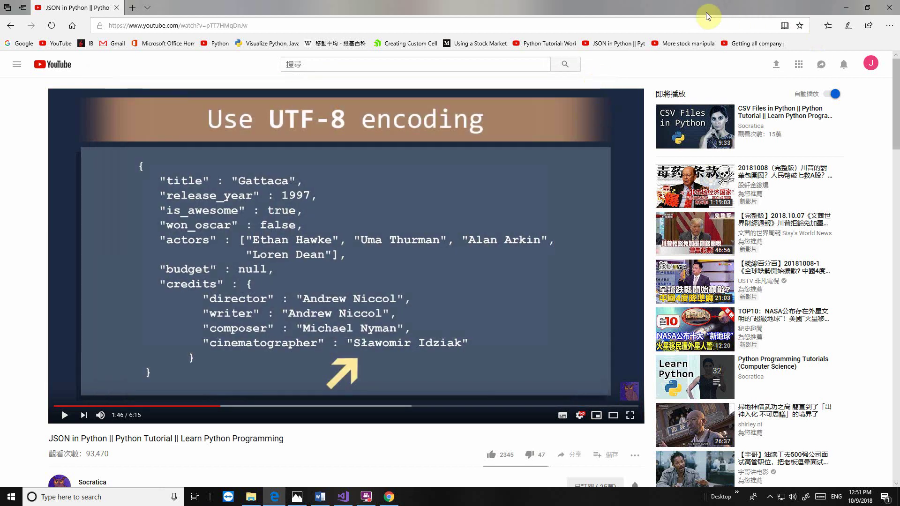
pyautogui.click(846, 8)
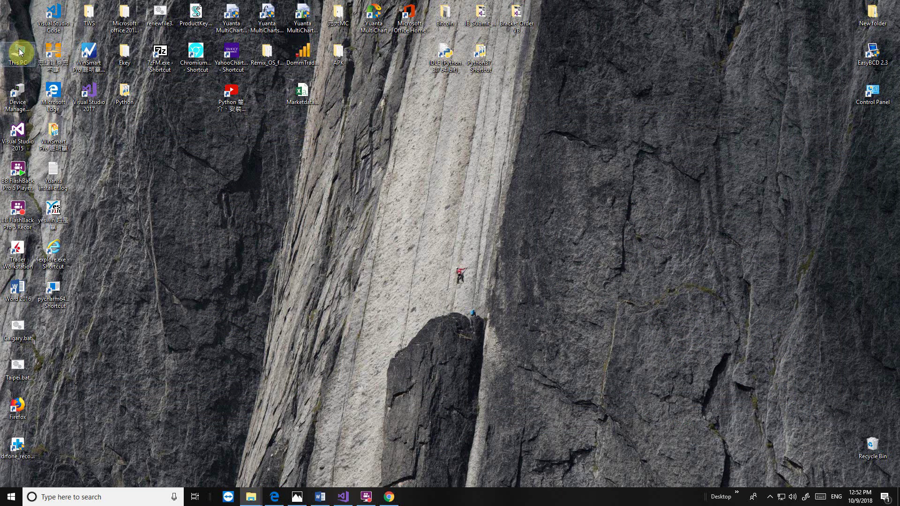
# Step: View Capture.PNG from Pictures in Photos, then shrink Explorer to the top-left corner
pyautogui.press('super+e')
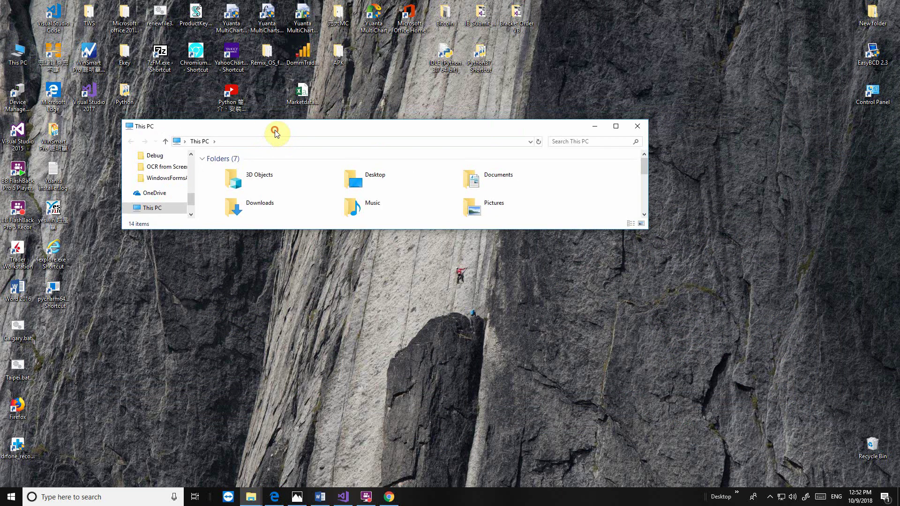
pyautogui.click(620, 127)
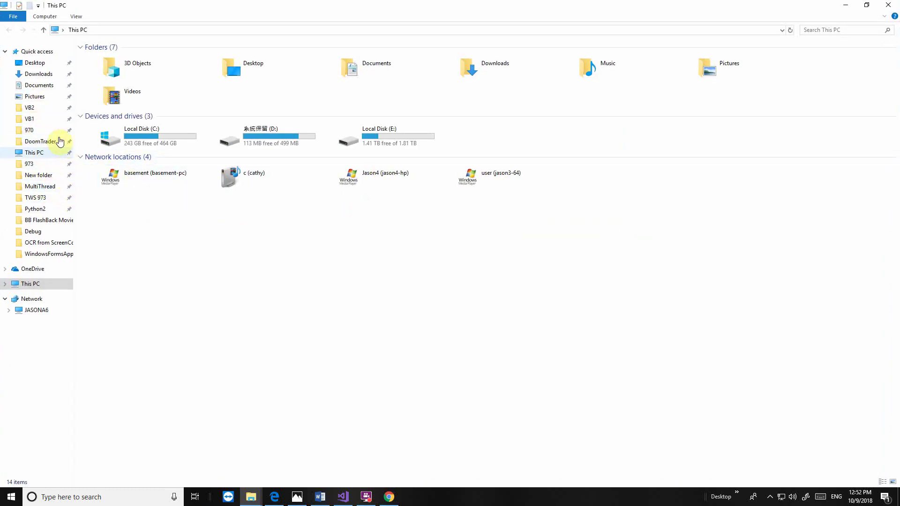
pyautogui.click(35, 96)
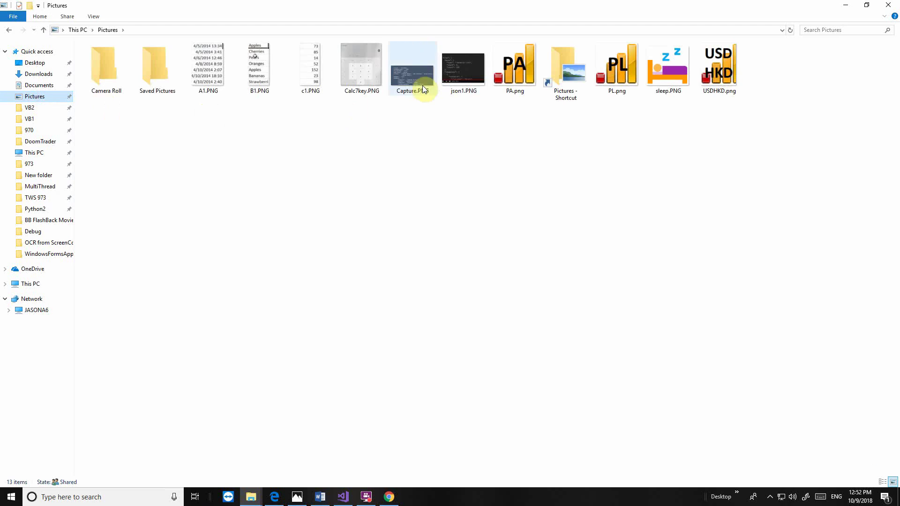
pyautogui.doubleClick(413, 74)
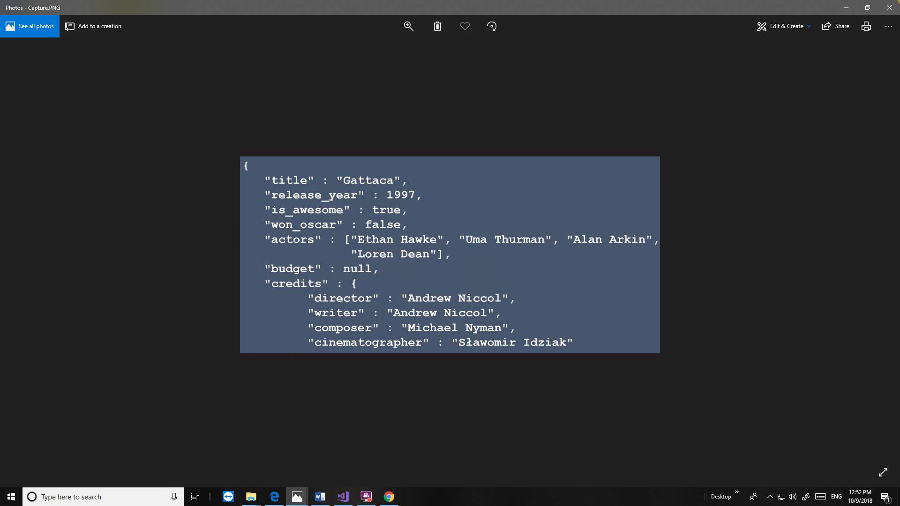
pyautogui.click(890, 8)
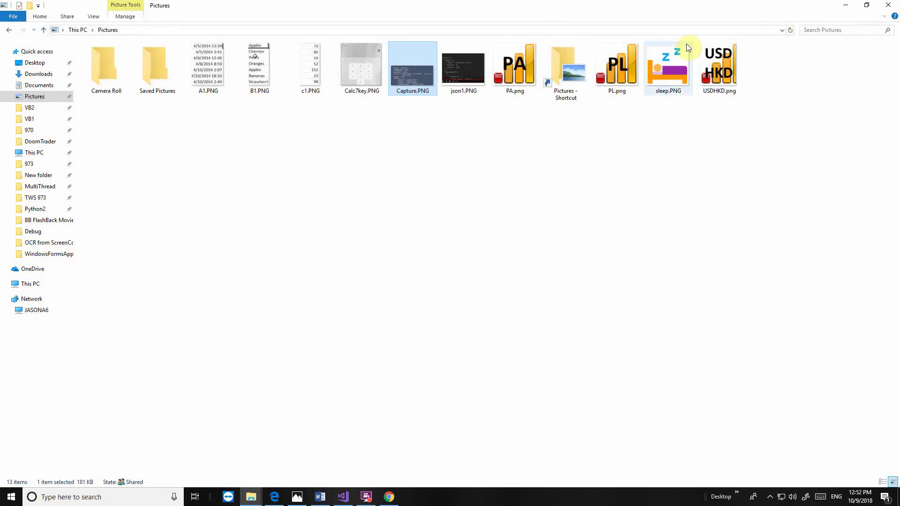
pyautogui.click(867, 6)
pyautogui.moveTo(486, 124); pyautogui.dragTo(371, 6)
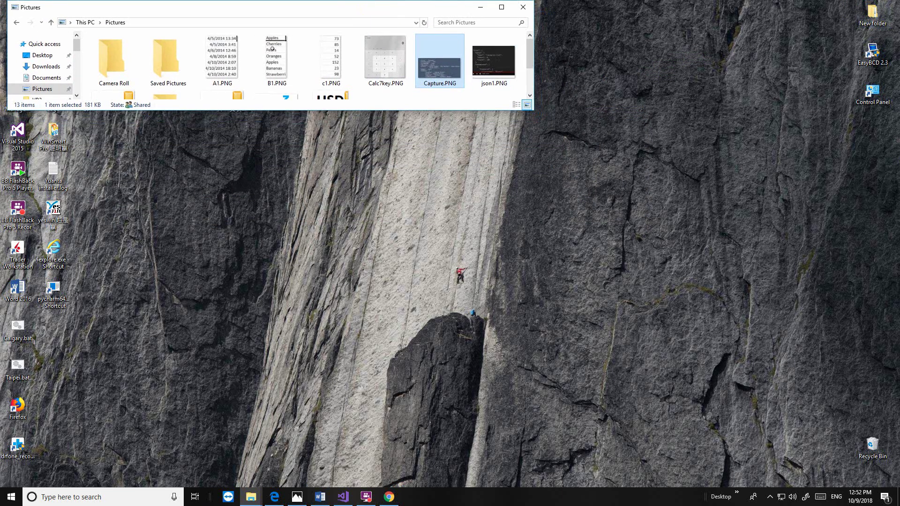
# Step: Open Google Drive in Chrome and remove both old Capture.PNG items from Quick access
pyautogui.click(388, 497)
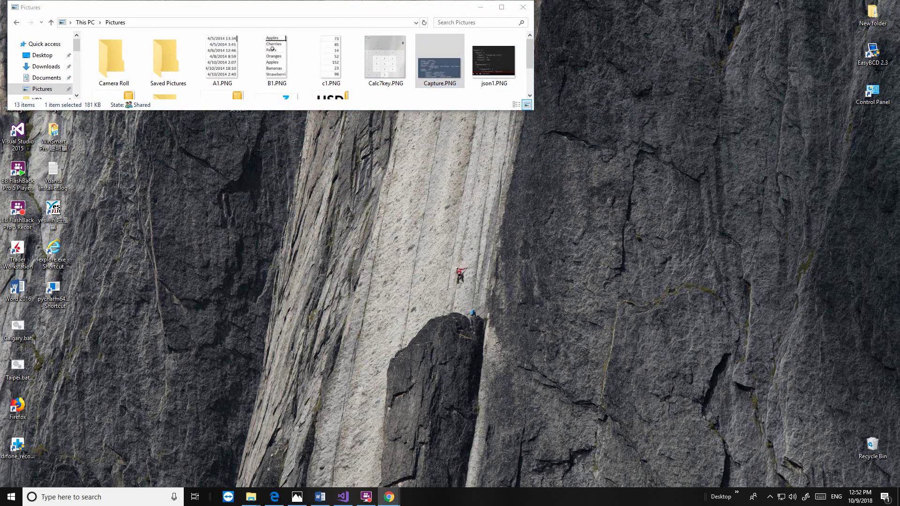
pyautogui.moveTo(704, 163); pyautogui.dragTo(239, 157)
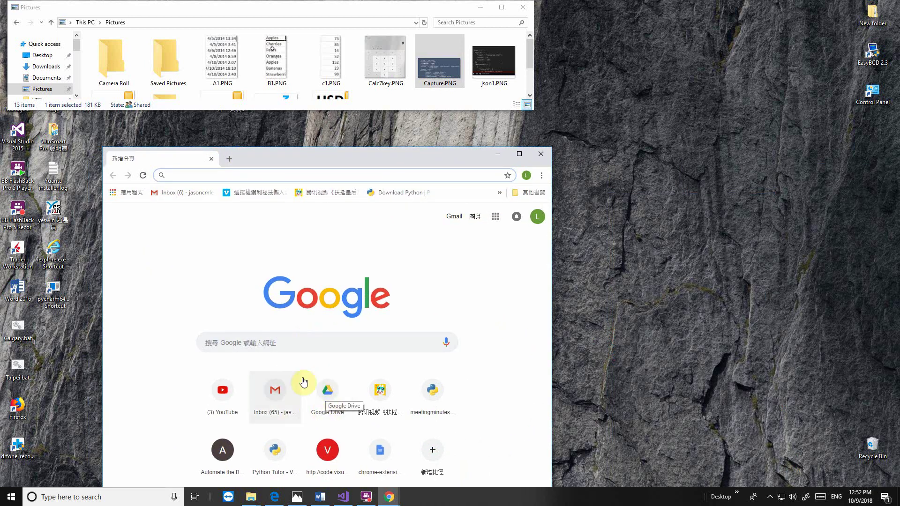
pyautogui.click(327, 395)
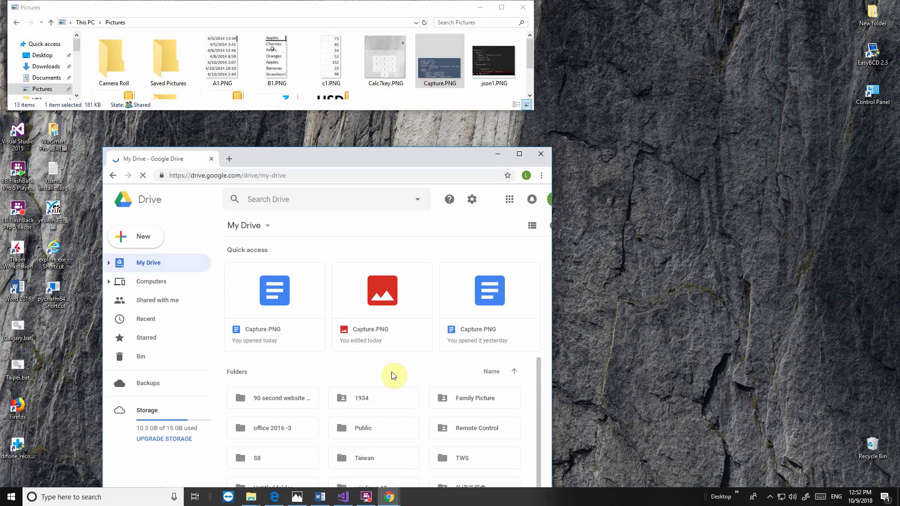
pyautogui.moveTo(539, 370)
pyautogui.mouseDown()
pyautogui.moveTo(540, 380)
pyautogui.moveTo(532, 320)
pyautogui.mouseUp()
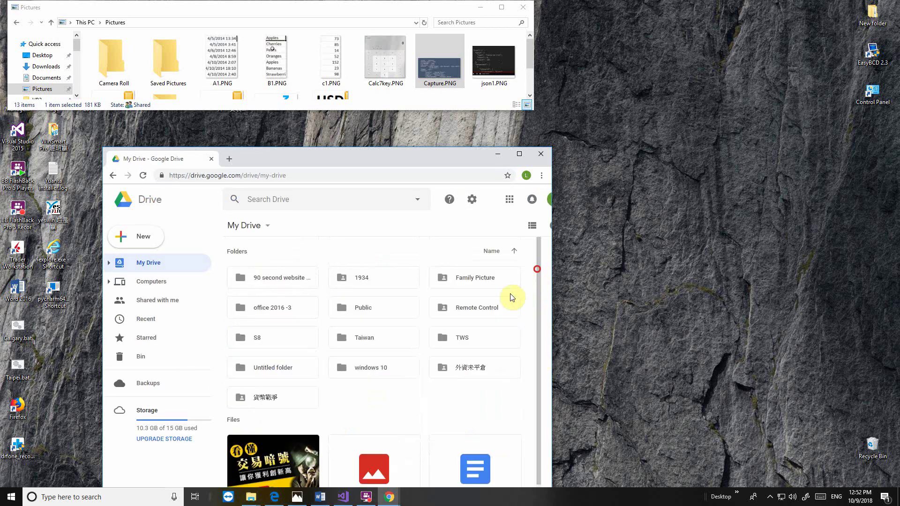
pyautogui.scroll(5, 422, 317)
pyautogui.rightClick(361, 282)
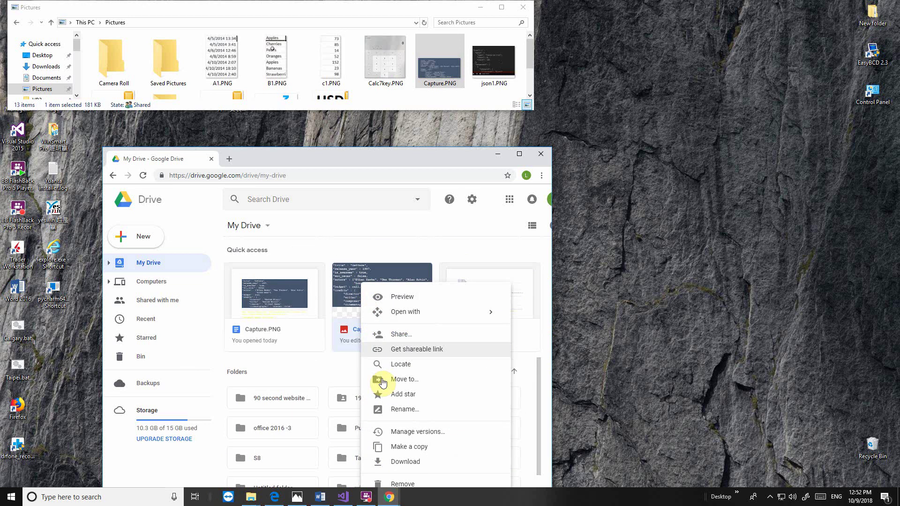
pyautogui.click(396, 484)
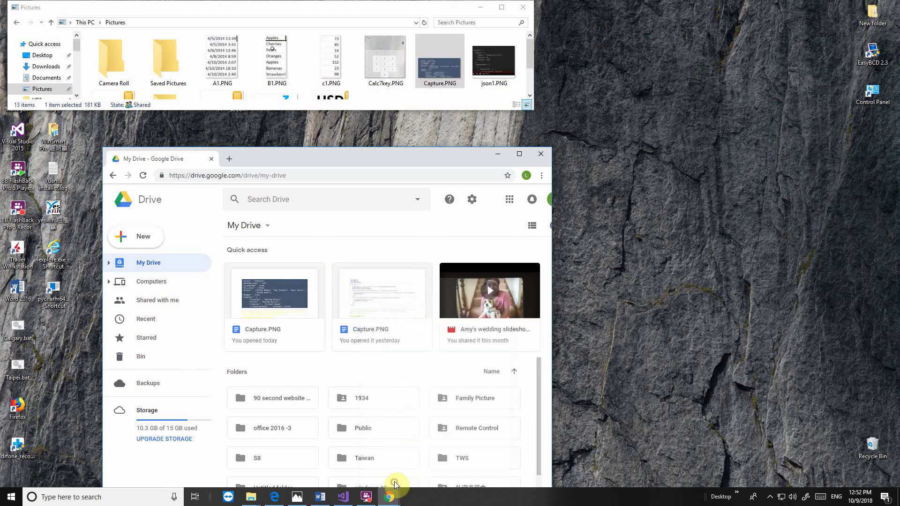
pyautogui.rightClick(281, 290)
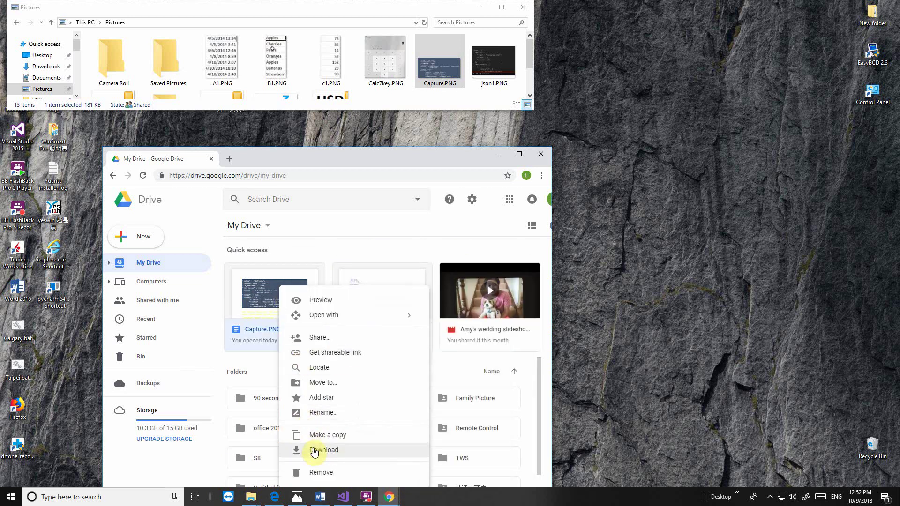
pyautogui.click(312, 472)
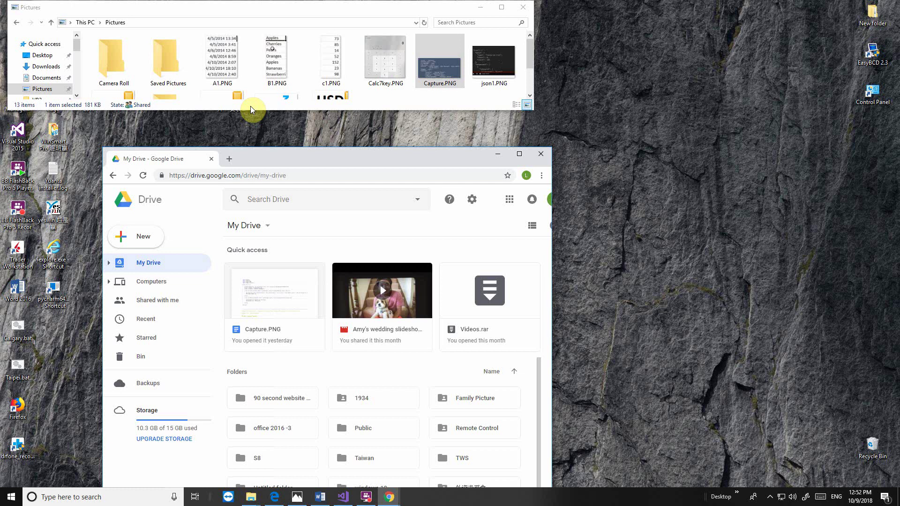
# Step: Drag Capture.PNG from Pictures onto My Drive and maximize the Drive window
pyautogui.moveTo(441, 61)
pyautogui.mouseDown()
pyautogui.moveTo(305, 347)
pyautogui.moveTo(316, 368)
pyautogui.mouseUp()
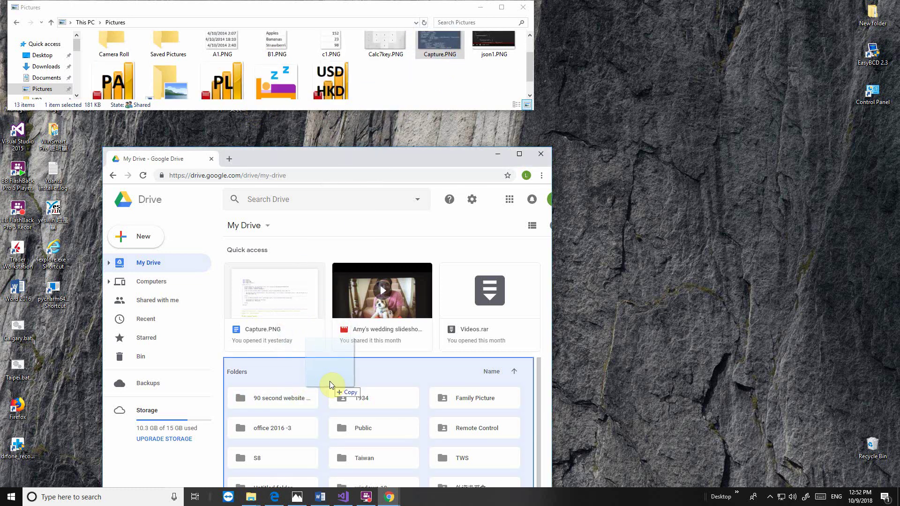
pyautogui.moveTo(316, 368)
pyautogui.mouseDown()
pyautogui.moveTo(519, 355)
pyautogui.moveTo(500, 447)
pyautogui.mouseUp()
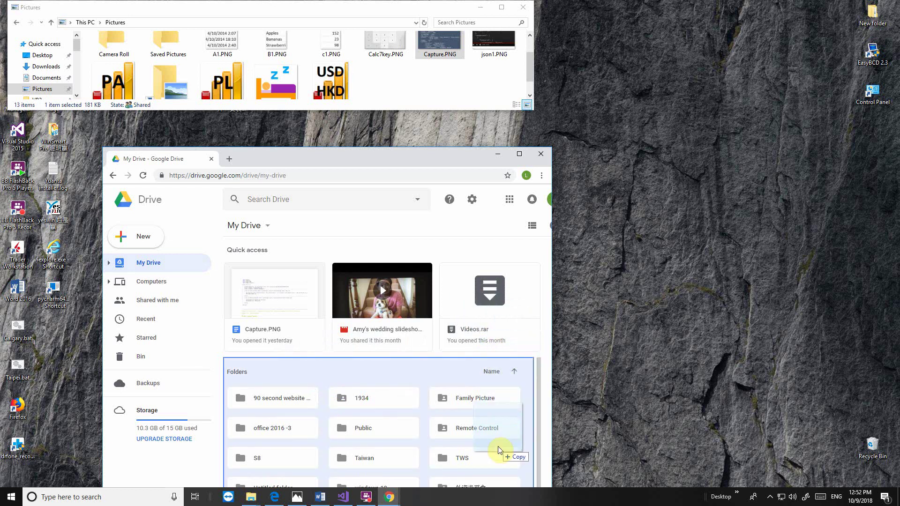
pyautogui.moveTo(499, 450); pyautogui.dragTo(500, 451)
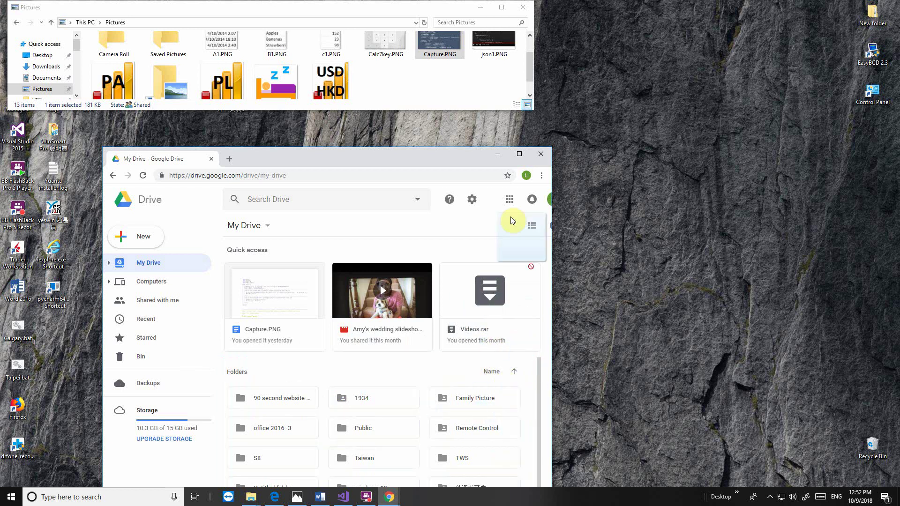
pyautogui.click(521, 153)
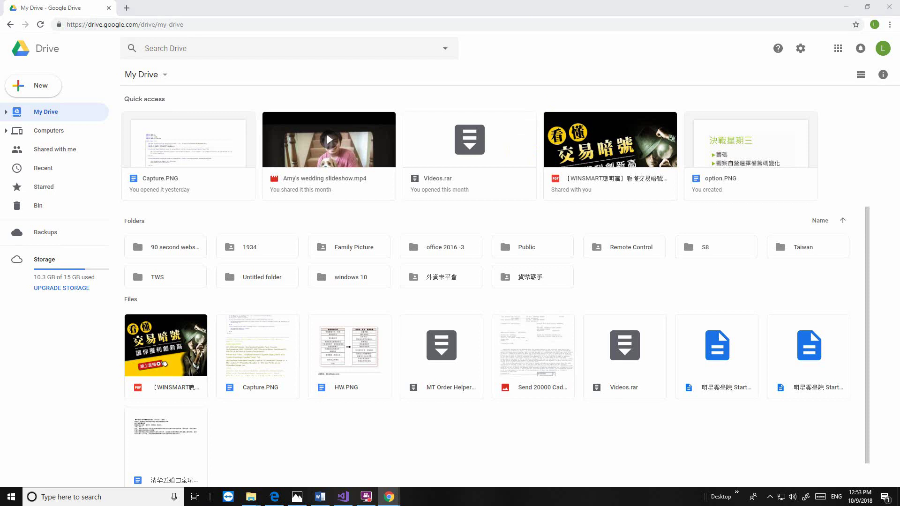
# Step: Upload the screenshot to My Drive as Capture (1).PNG and bring up its context menu
pyautogui.moveTo(527, 184); pyautogui.dragTo(255, 456)
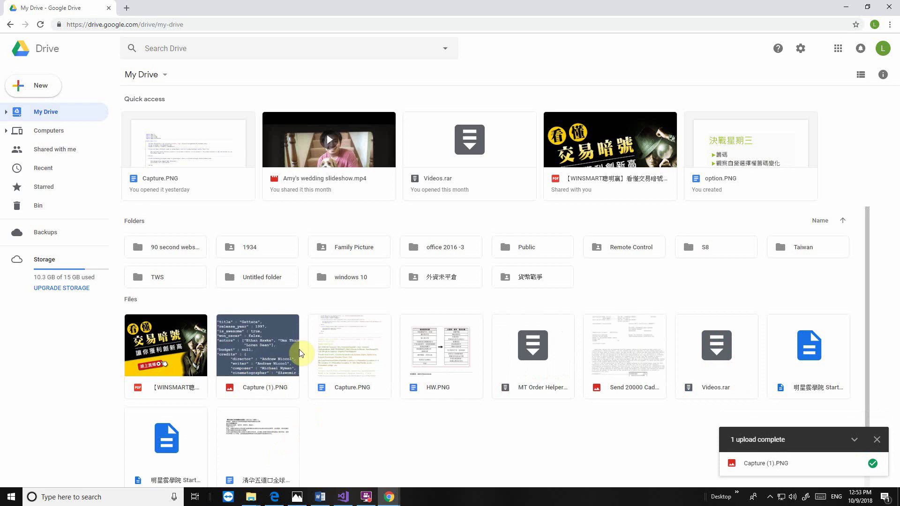
pyautogui.click(267, 324)
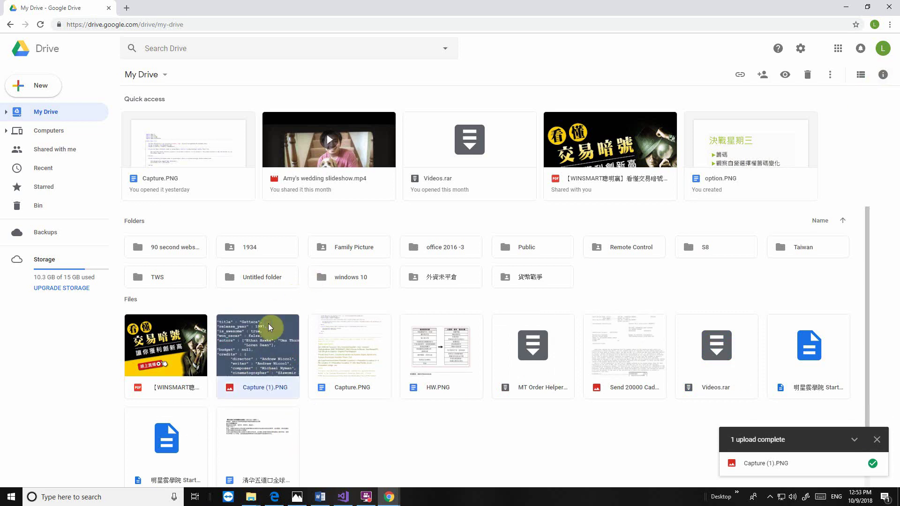
pyautogui.rightClick(268, 324)
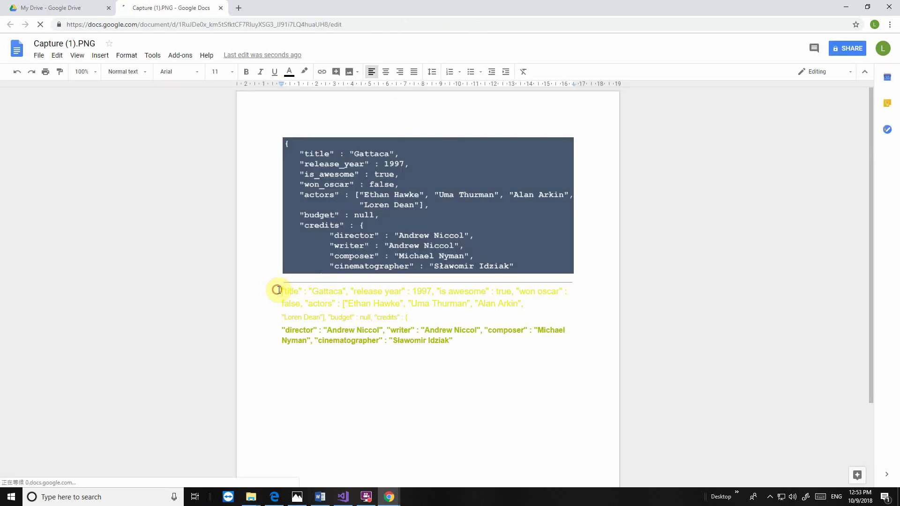
# Step: Copy the OCR-recognized JSON text below the image in Google Docs
pyautogui.moveTo(282, 291)
pyautogui.mouseDown()
pyautogui.moveTo(473, 301)
pyautogui.moveTo(537, 341)
pyautogui.mouseUp()
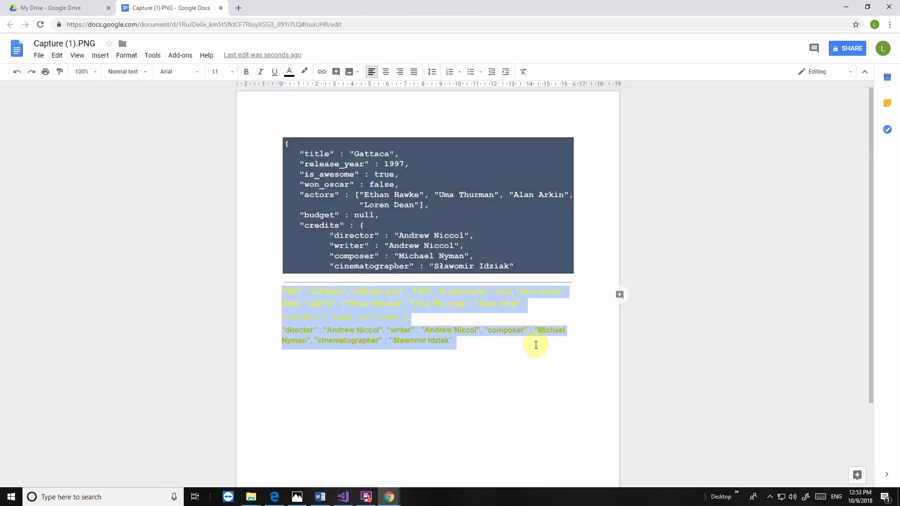
pyautogui.rightClick(359, 306)
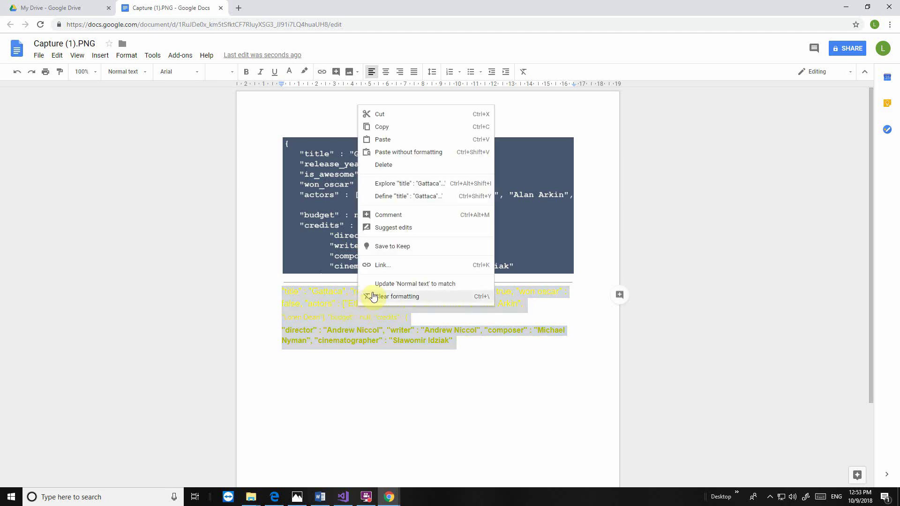
pyautogui.click(384, 128)
# Step: Move Chrome aside, close the Pictures window, and launch Python IDLE from the desktop
pyautogui.moveTo(681, 6); pyautogui.dragTo(689, 1)
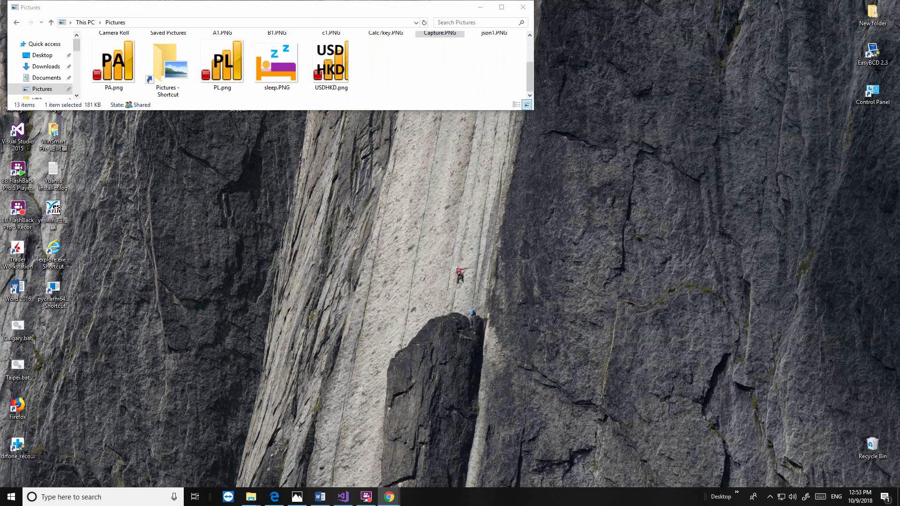
pyautogui.moveTo(549, 1); pyautogui.dragTo(548, 7)
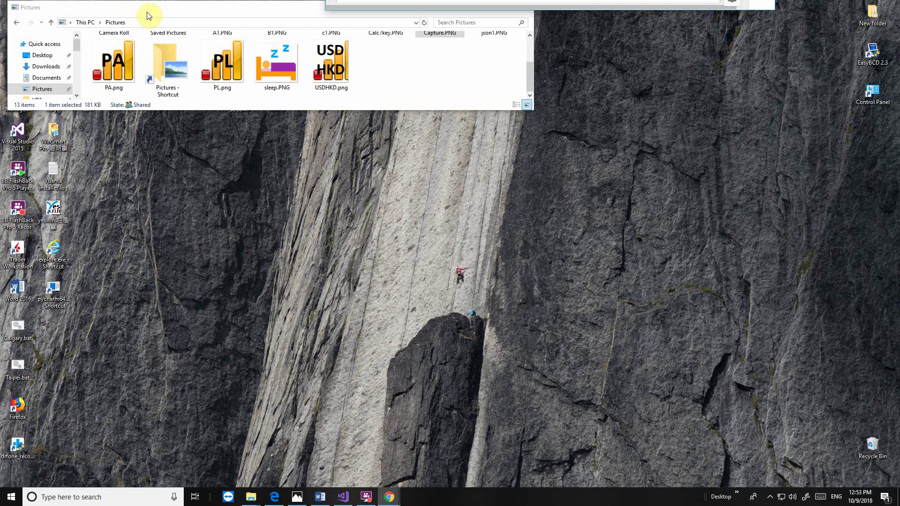
pyautogui.moveTo(232, 7); pyautogui.dragTo(229, 100)
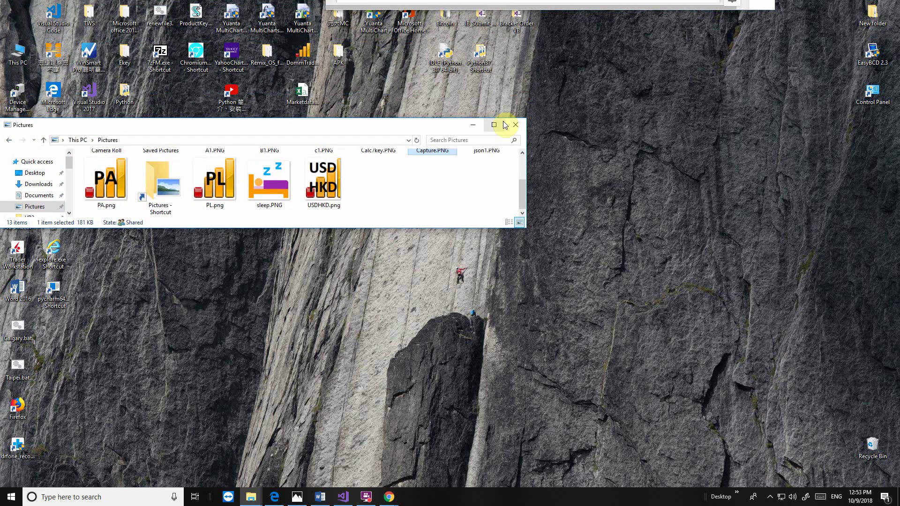
pyautogui.click(519, 100)
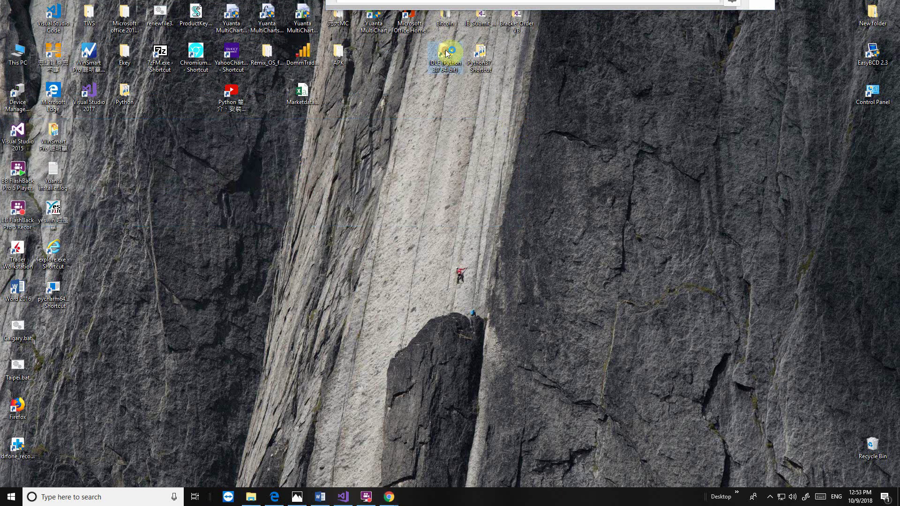
pyautogui.doubleClick(445, 54)
# Step: Create a new IDLE file right of the shell, paste the JSON text, and bring back Google Docs
pyautogui.moveTo(416, 83); pyautogui.dragTo(344, 38)
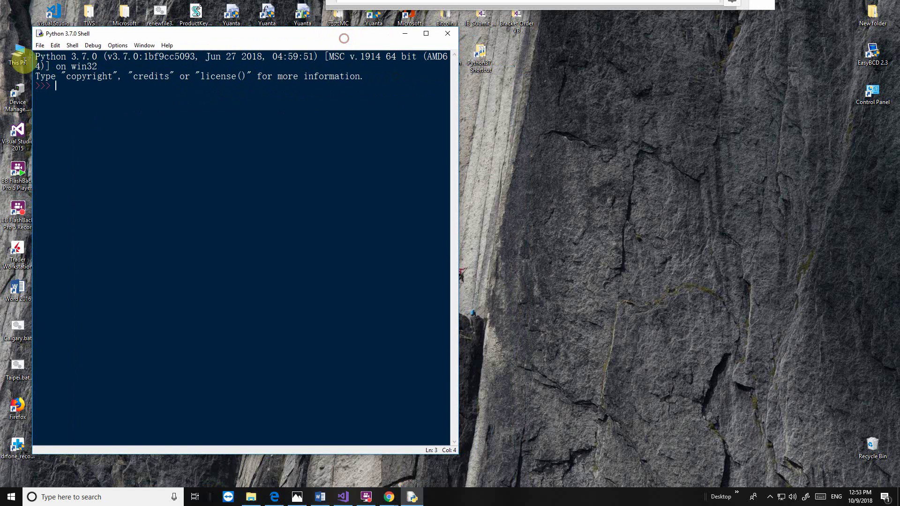
pyautogui.click(40, 45)
pyautogui.click(53, 56)
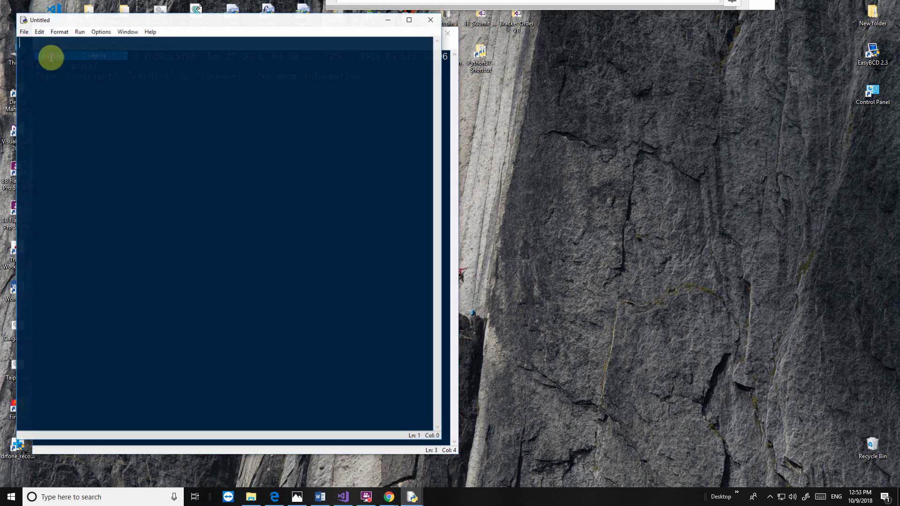
pyautogui.moveTo(268, 20); pyautogui.dragTo(699, 37)
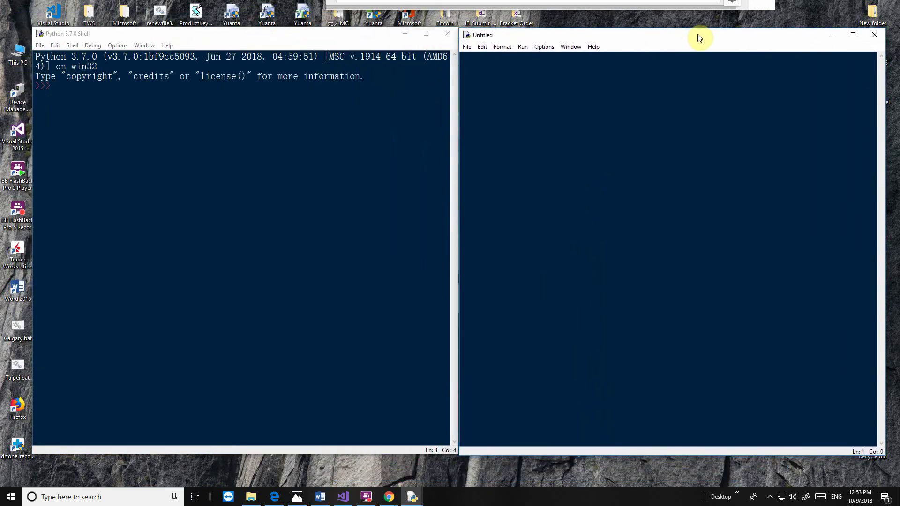
pyautogui.rightClick(481, 68)
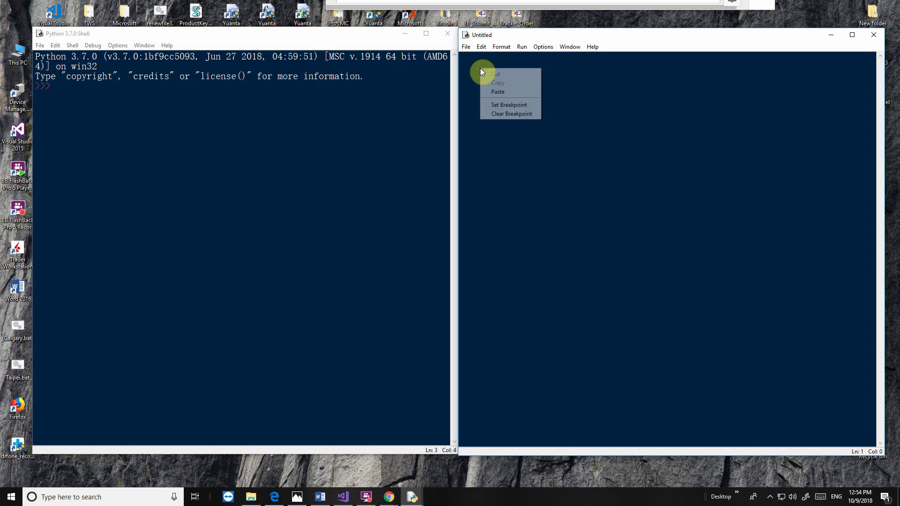
pyautogui.click(496, 94)
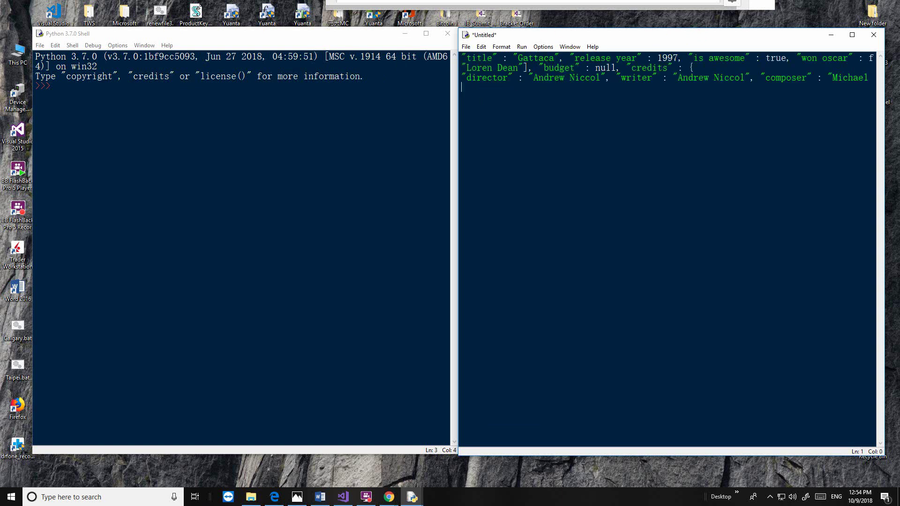
pyautogui.click(389, 498)
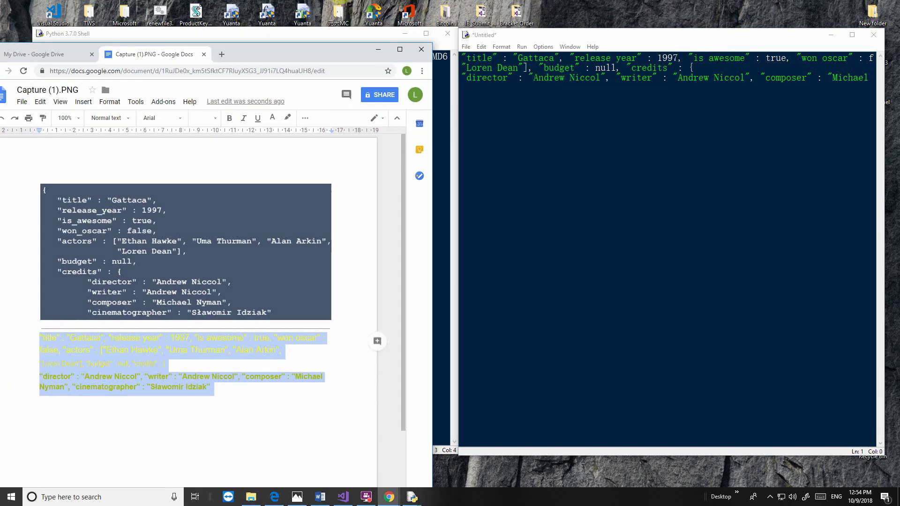
# Step: Place the YouTube JSON slide at top-left with the Untitled IDLE editor beside it
pyautogui.click(389, 497)
pyautogui.click(275, 497)
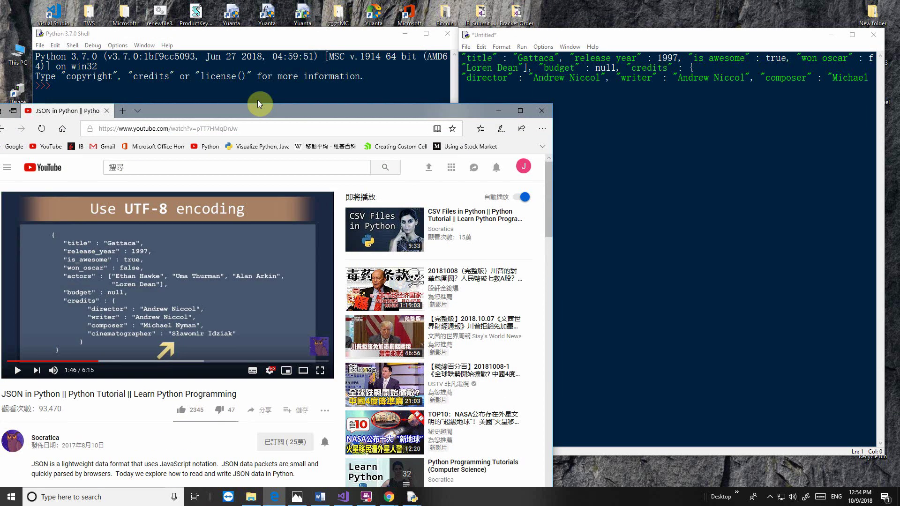
pyautogui.moveTo(394, 134); pyautogui.dragTo(367, 92)
pyautogui.moveTo(647, 39); pyautogui.dragTo(707, 120)
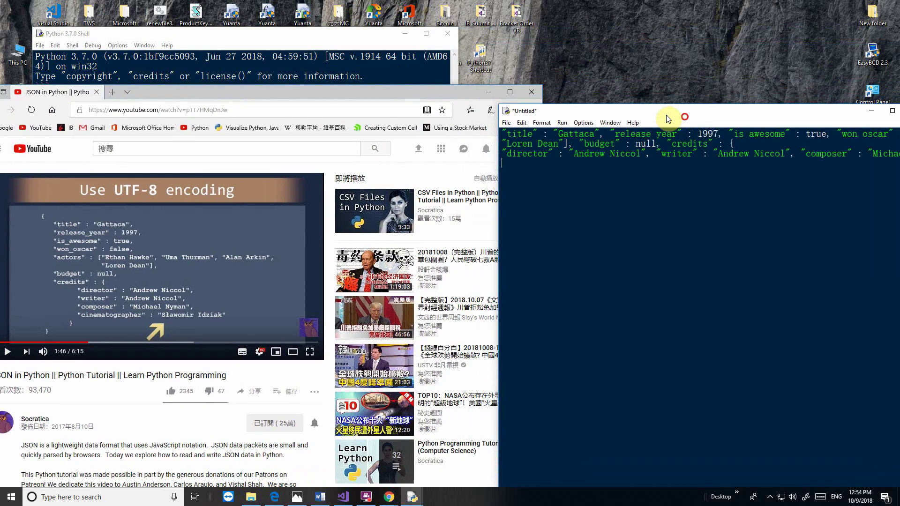
pyautogui.moveTo(362, 93); pyautogui.dragTo(387, 5)
pyautogui.doubleClick(385, 5)
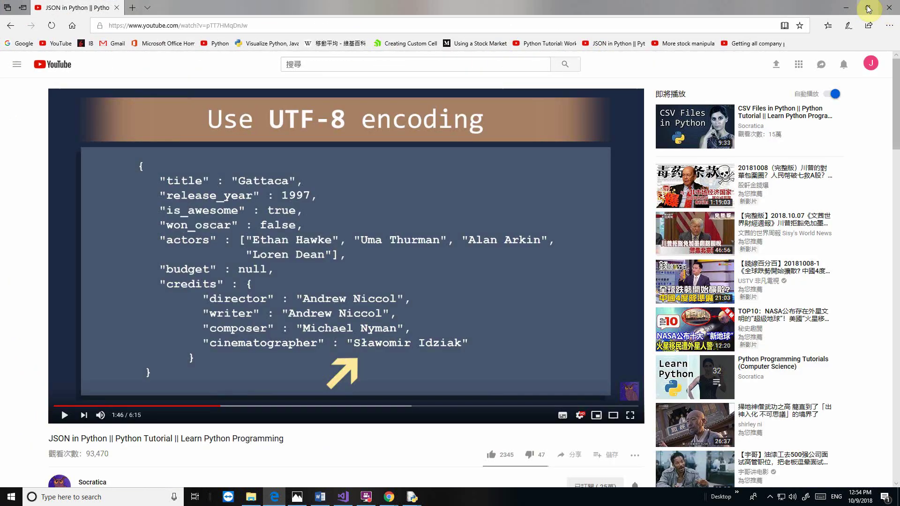
pyautogui.click(869, 9)
pyautogui.moveTo(384, 31); pyautogui.dragTo(387, 14)
pyautogui.moveTo(619, 127); pyautogui.dragTo(449, 68)
# Step: Move the release year, is awesome, won oscar and budget keys onto separate lines
pyautogui.click(454, 90)
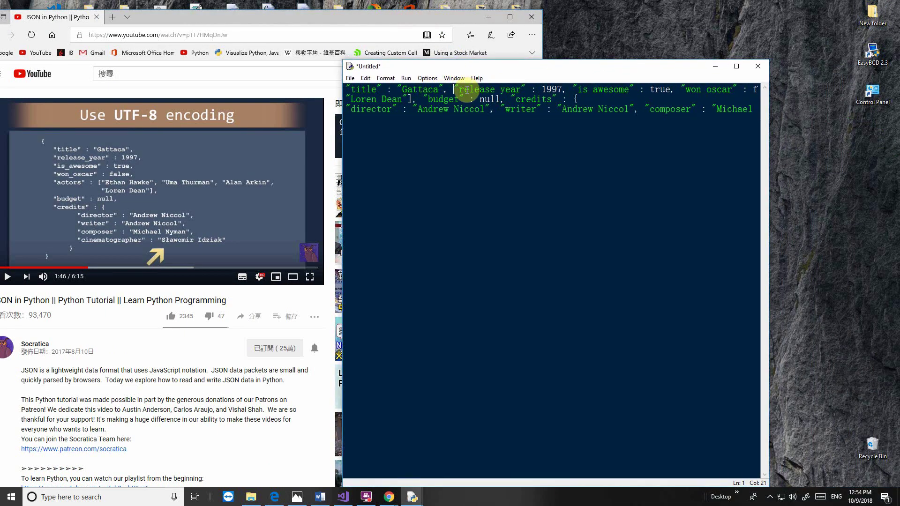
pyautogui.press('Return')
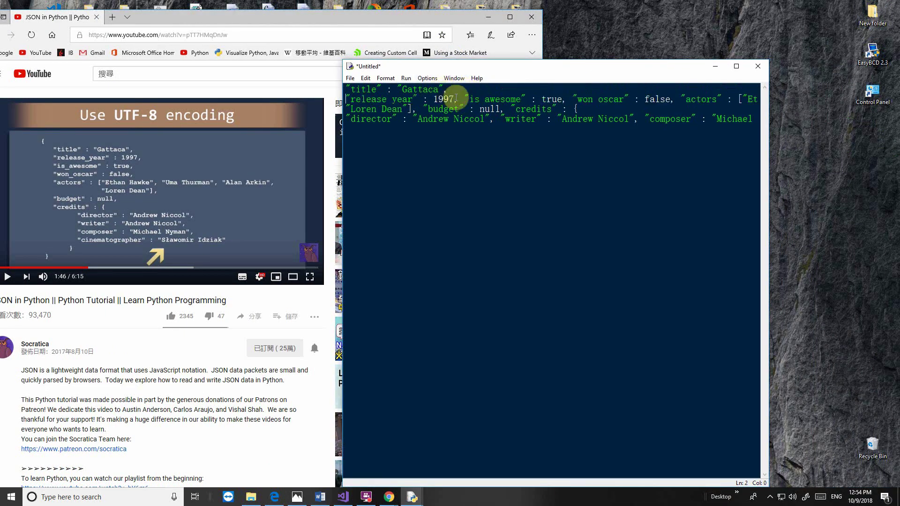
pyautogui.press('Return')
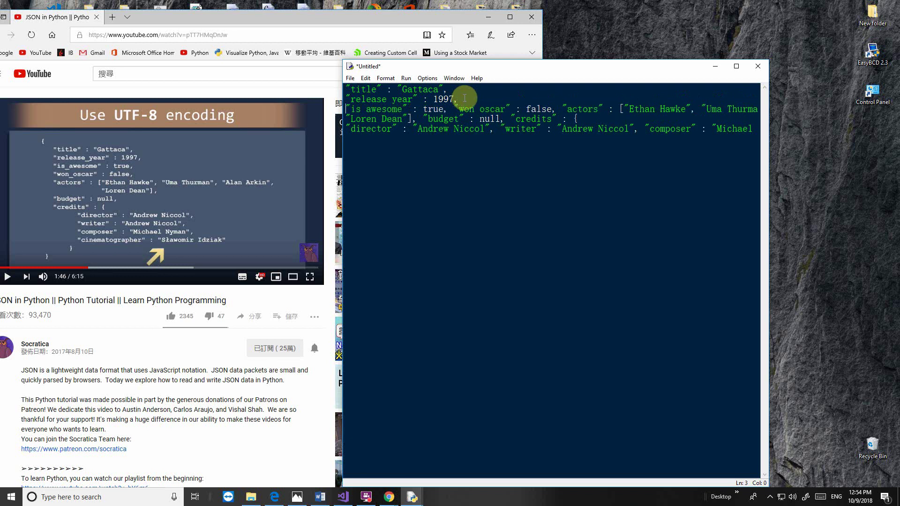
pyautogui.click(453, 109)
pyautogui.press('Return')
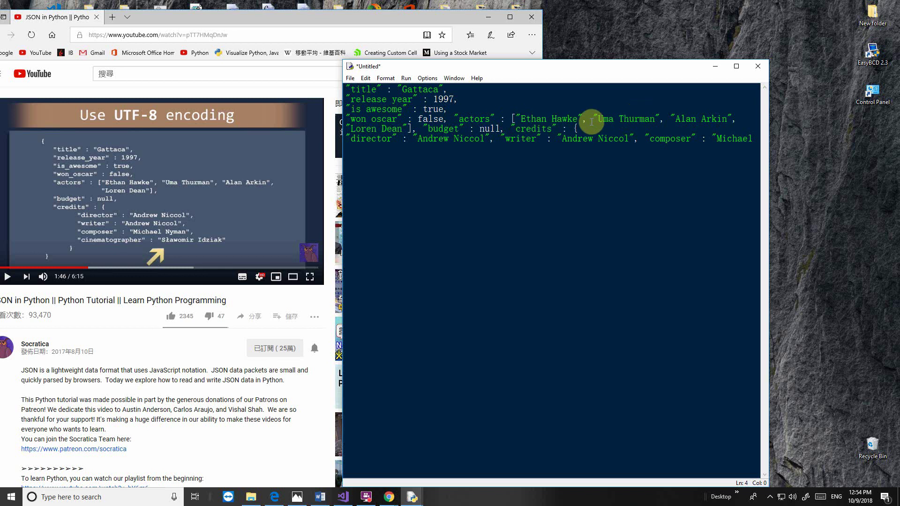
pyautogui.click(424, 128)
pyautogui.press('Return')
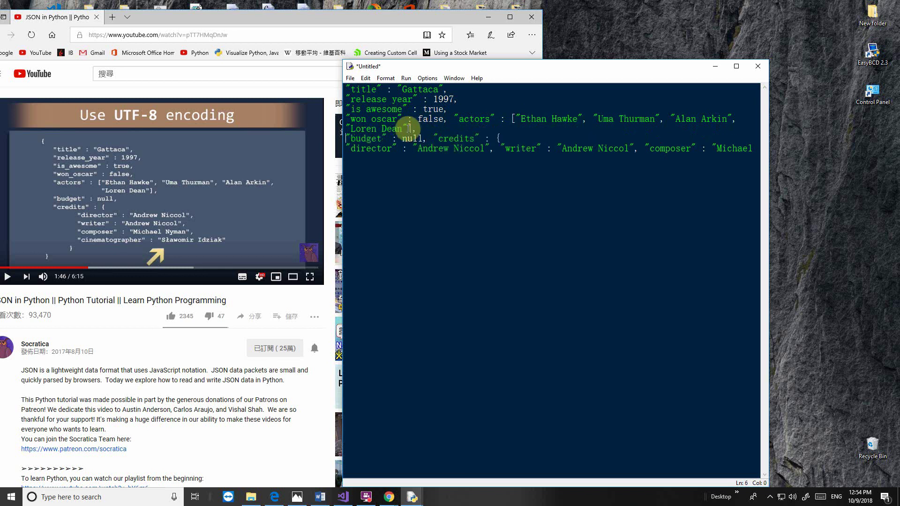
# Step: Put credits, director, writer, composer and cinematographer on indented lines and add closing braces
pyautogui.click(345, 127)
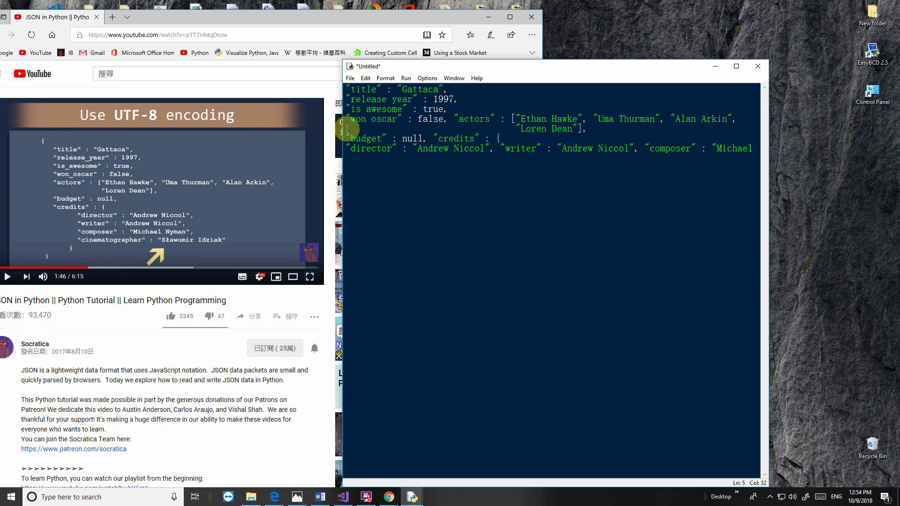
pyautogui.click(431, 138)
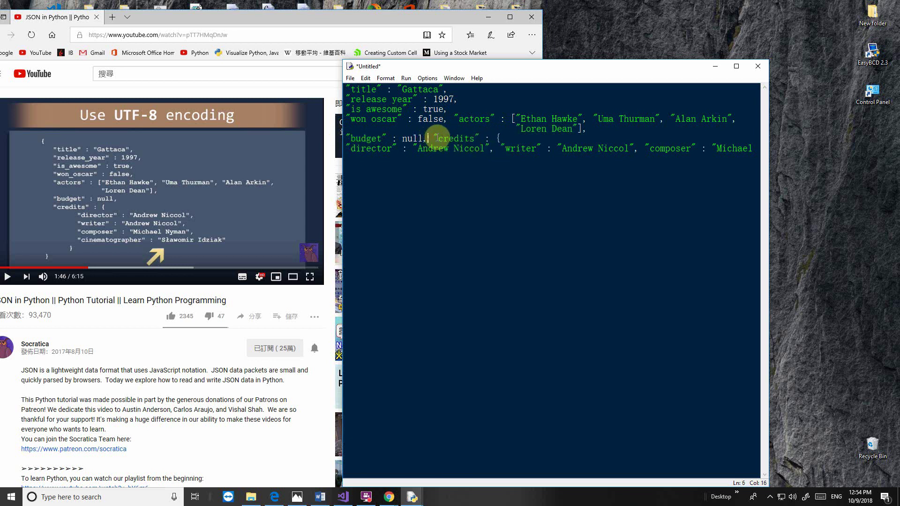
pyautogui.press('Return')
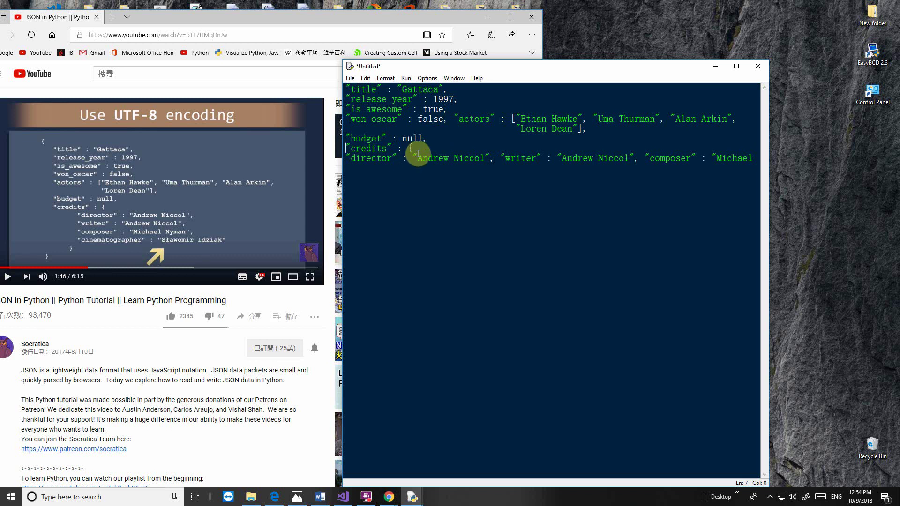
pyautogui.click(349, 158)
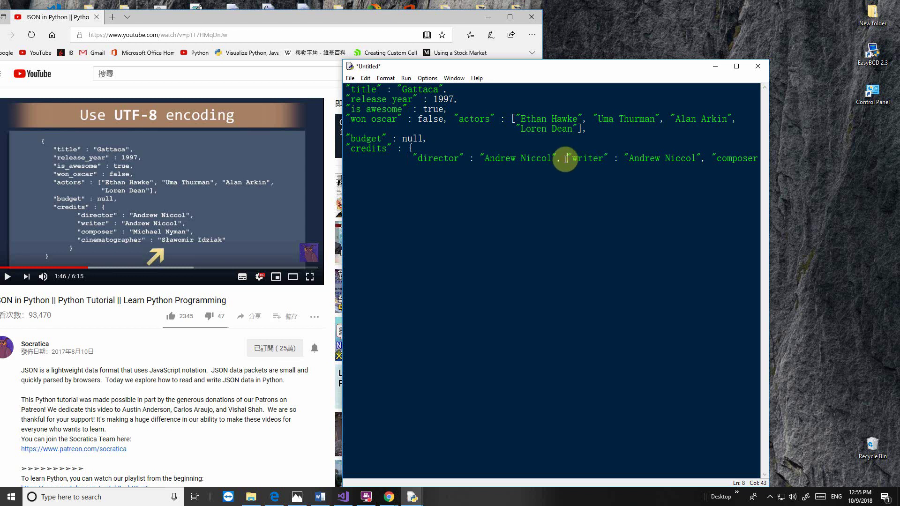
pyautogui.press('Return')
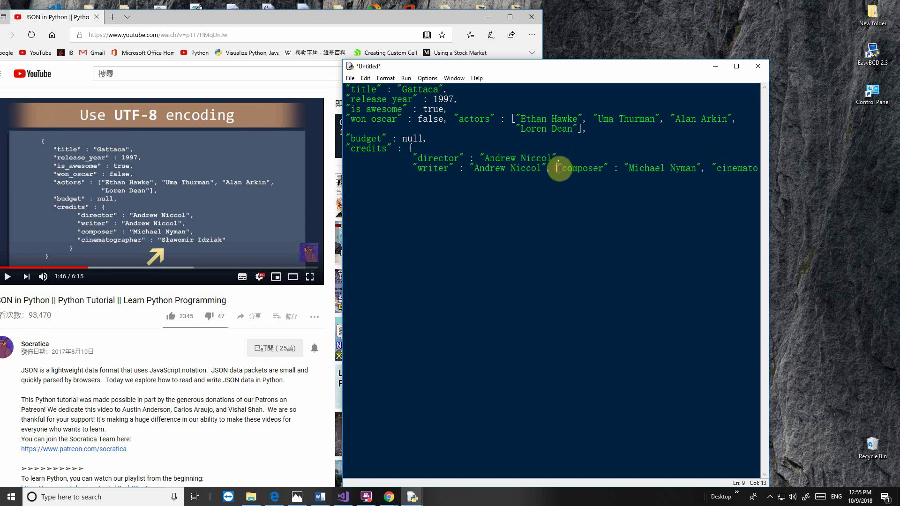
pyautogui.press('Return')
pyautogui.click(566, 177)
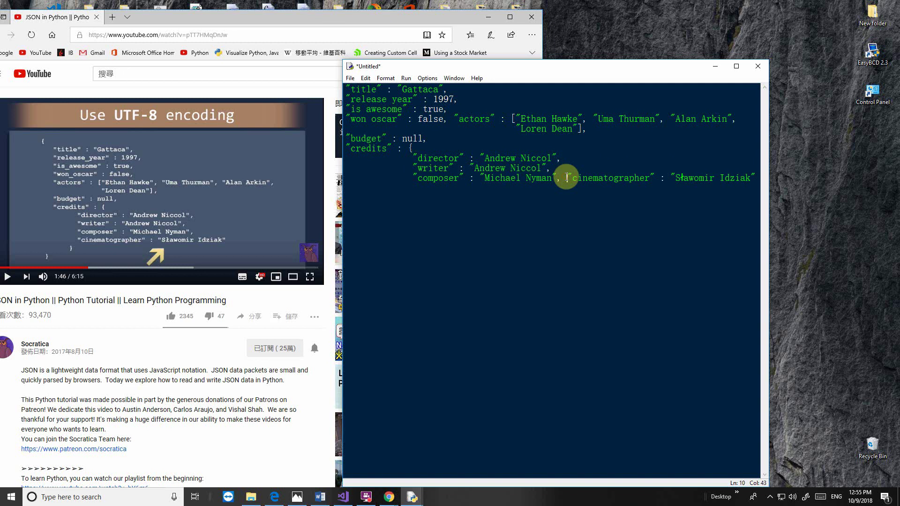
pyautogui.press('Return')
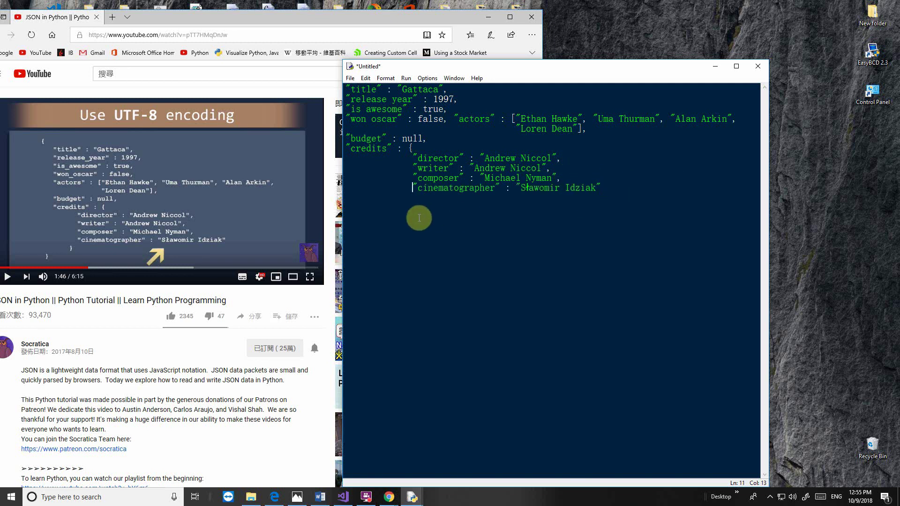
pyautogui.click(363, 210)
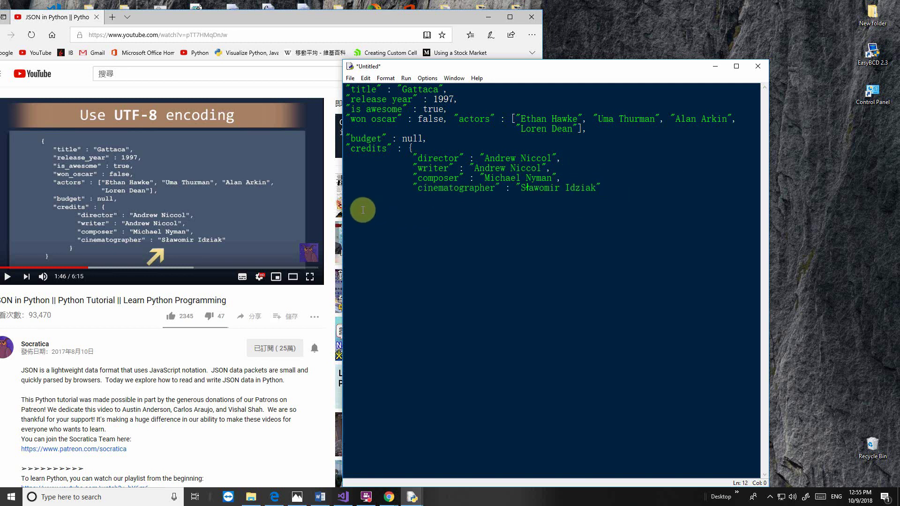
pyautogui.write('}')
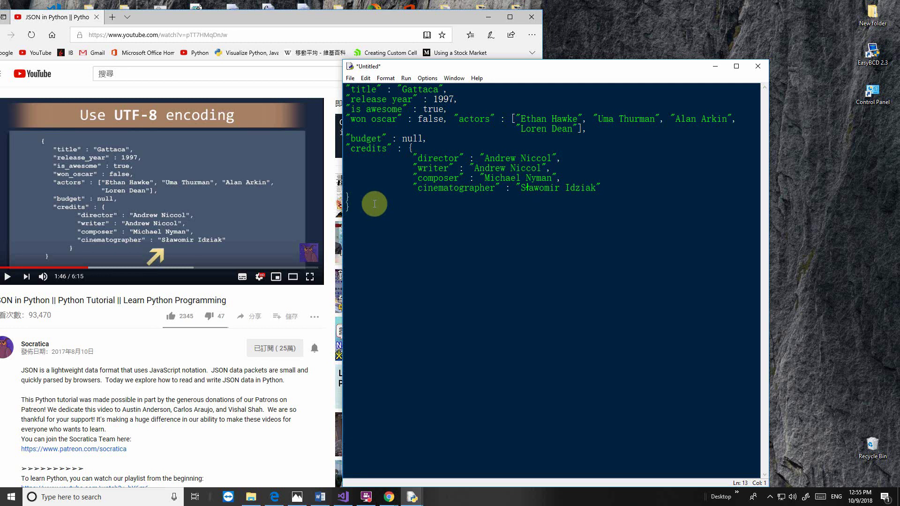
pyautogui.click(348, 196)
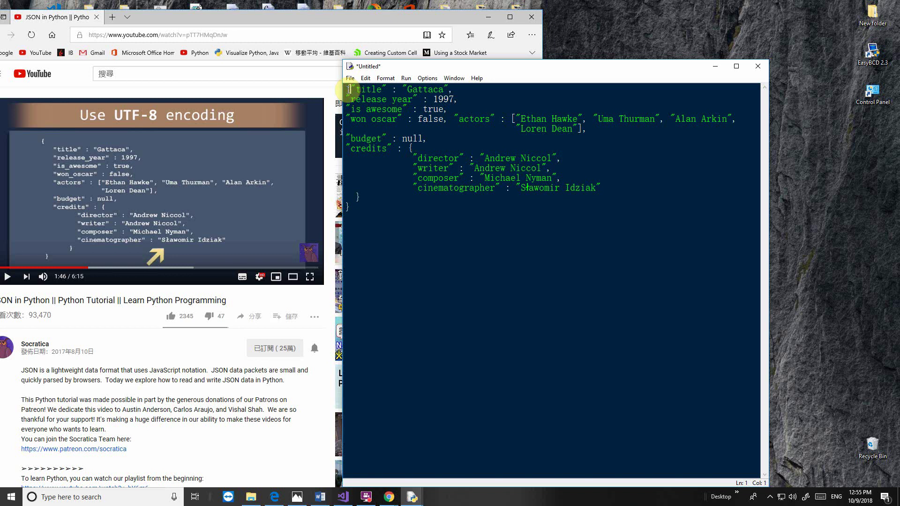
pyautogui.write('{')
# Step: Insert a new first line for the opening brace and select the reformatted JSON text
pyautogui.press('Return')
pyautogui.press('BackSpace')
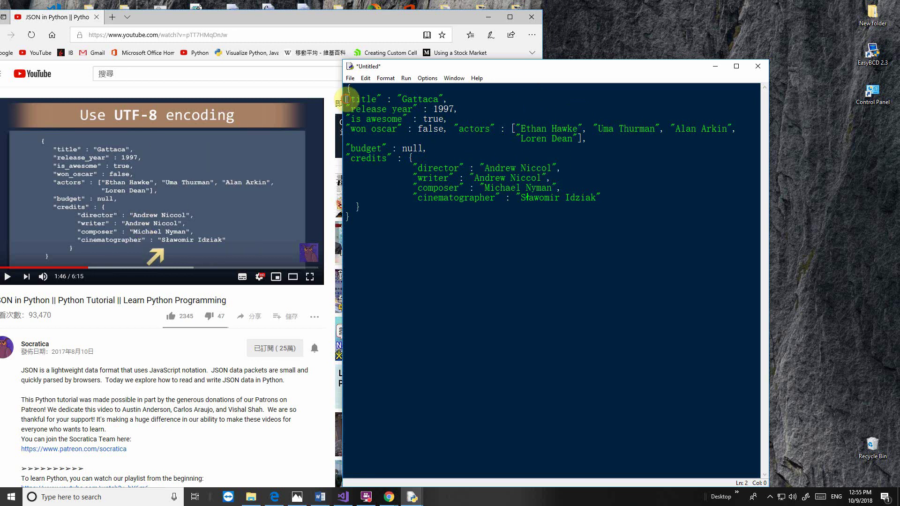
pyautogui.moveTo(347, 92)
pyautogui.mouseDown()
pyautogui.moveTo(524, 179)
pyautogui.moveTo(535, 208)
pyautogui.mouseUp()
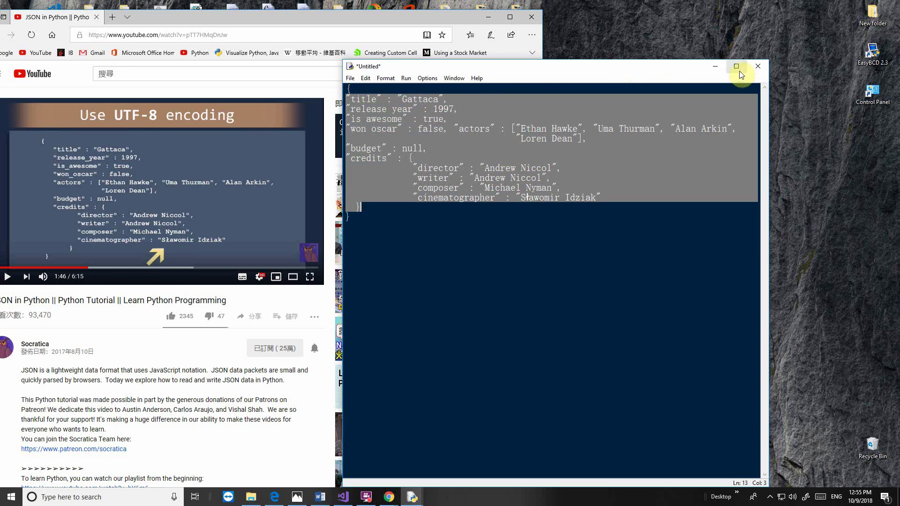
# Step: Close the untitled IDLE editor, discarding it without saving
pyautogui.moveTo(659, 75); pyautogui.dragTo(678, 73)
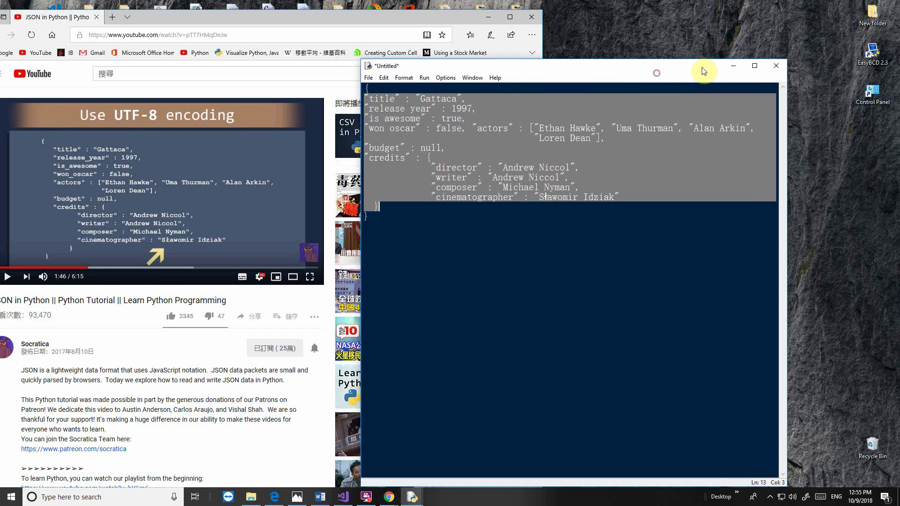
pyautogui.click(773, 66)
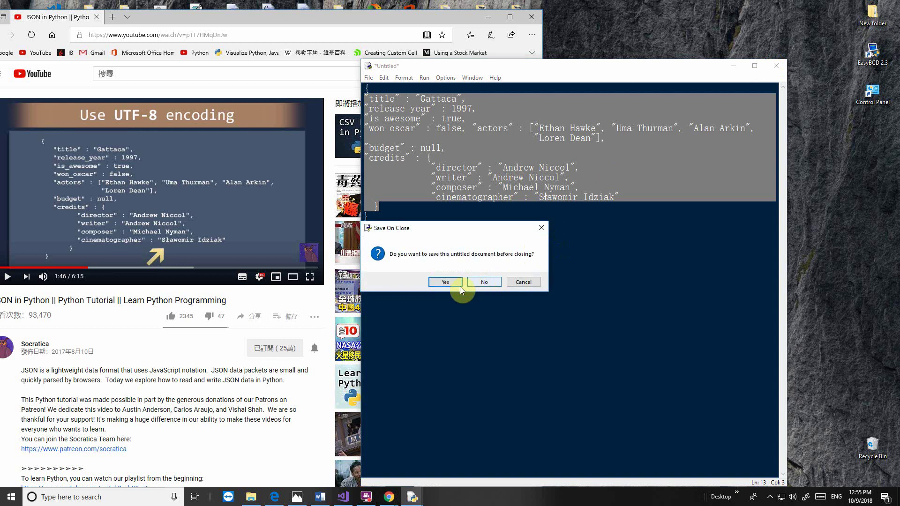
pyautogui.click(486, 281)
# Step: Minimize the YouTube browser window and close the Python shell
pyautogui.moveTo(516, 19); pyautogui.dragTo(554, 25)
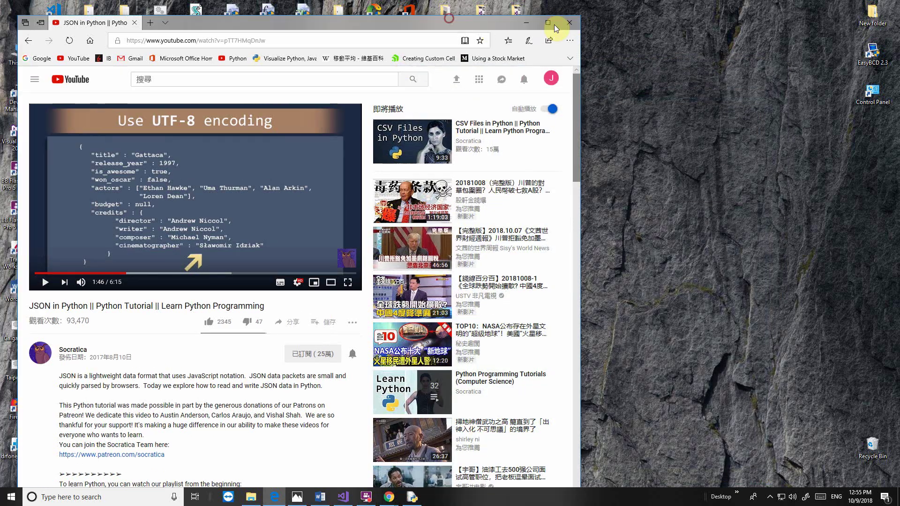
pyautogui.click(528, 23)
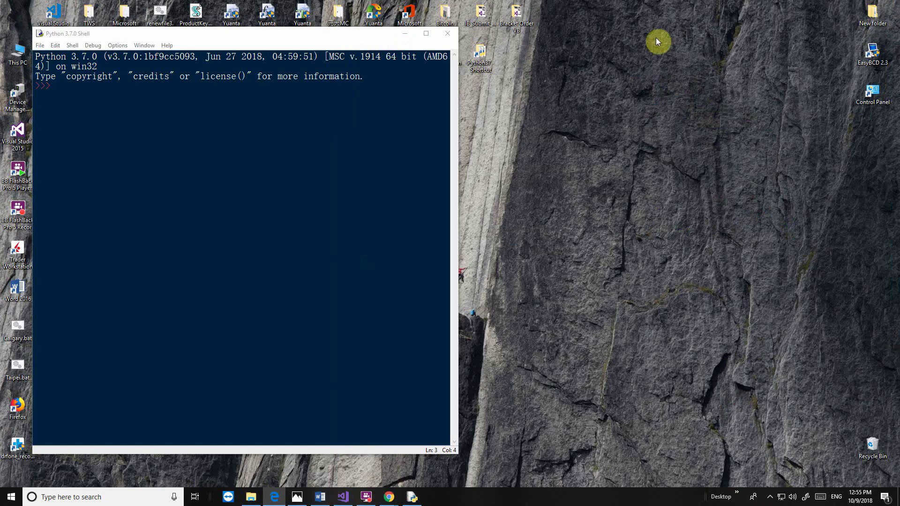
pyautogui.click(448, 34)
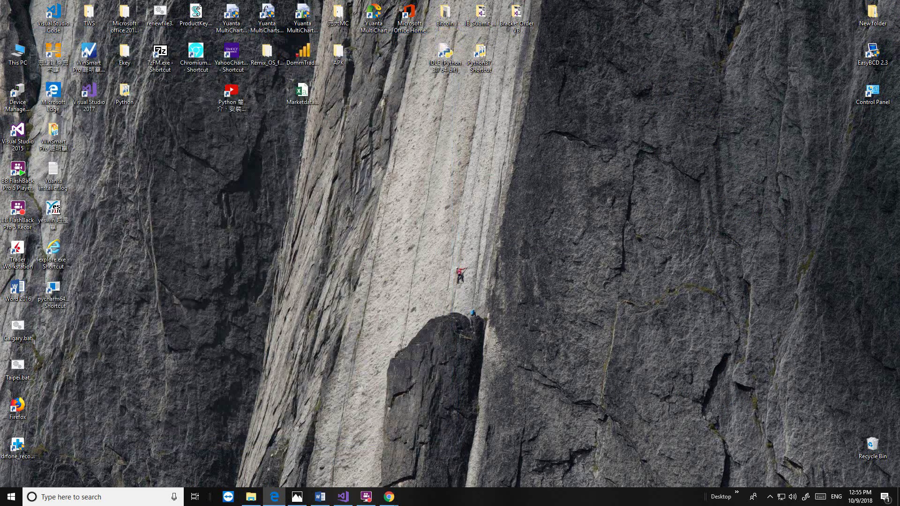
# Step: Restore Capture.PNG from the bin in Google Docs, then minimize the browser
pyautogui.click(389, 497)
pyautogui.moveTo(729, 183); pyautogui.dragTo(720, 167)
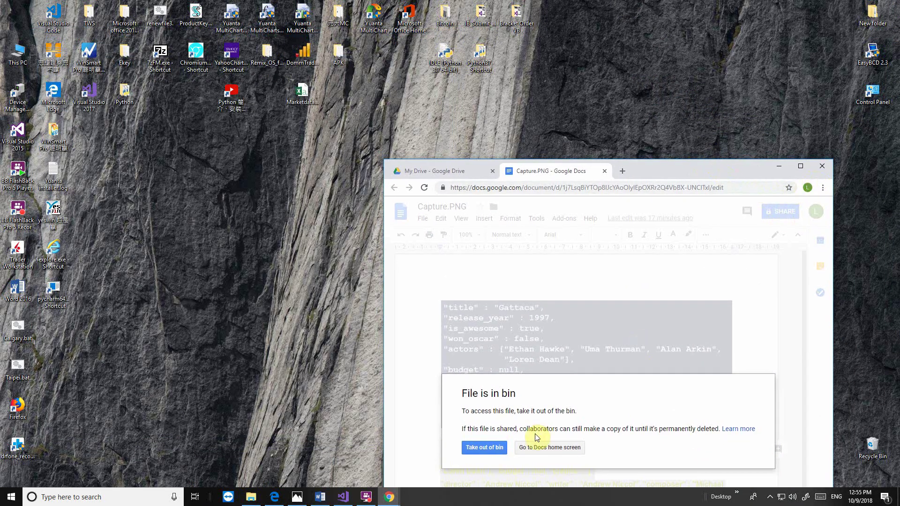
pyautogui.click(484, 447)
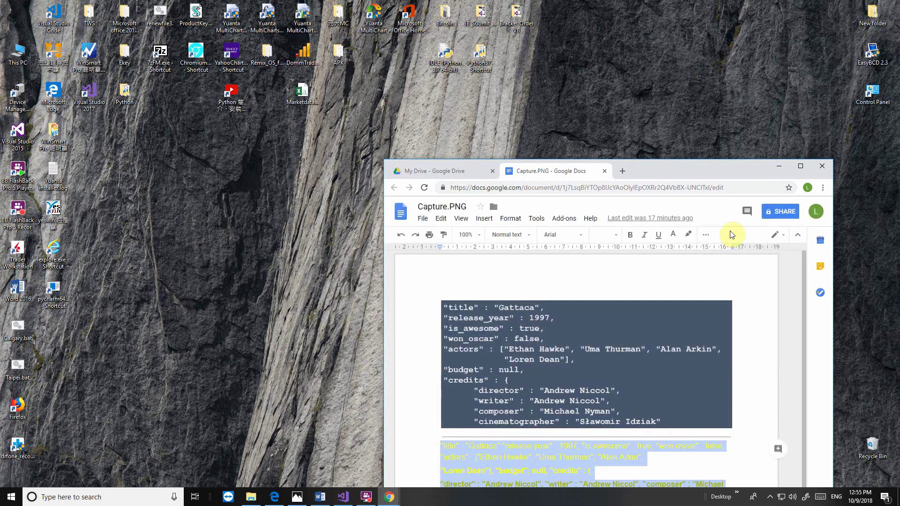
pyautogui.click(778, 166)
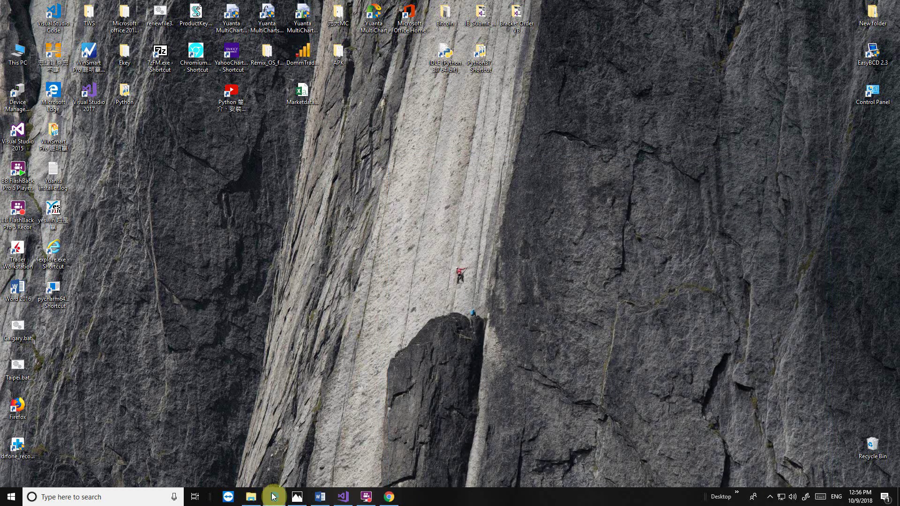
# Step: Show the Word OCR outline, highlighting the By Google and By a C# Program steps
pyautogui.click(320, 497)
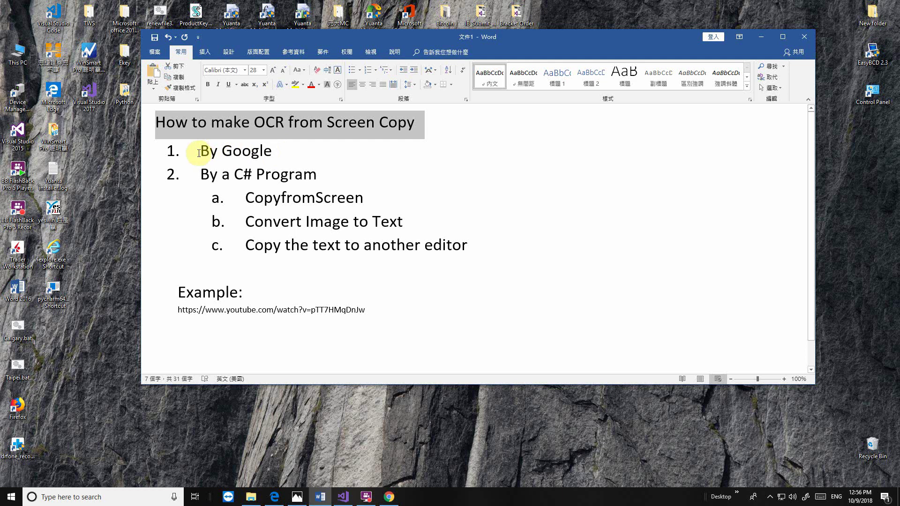
pyautogui.moveTo(199, 151); pyautogui.dragTo(290, 149)
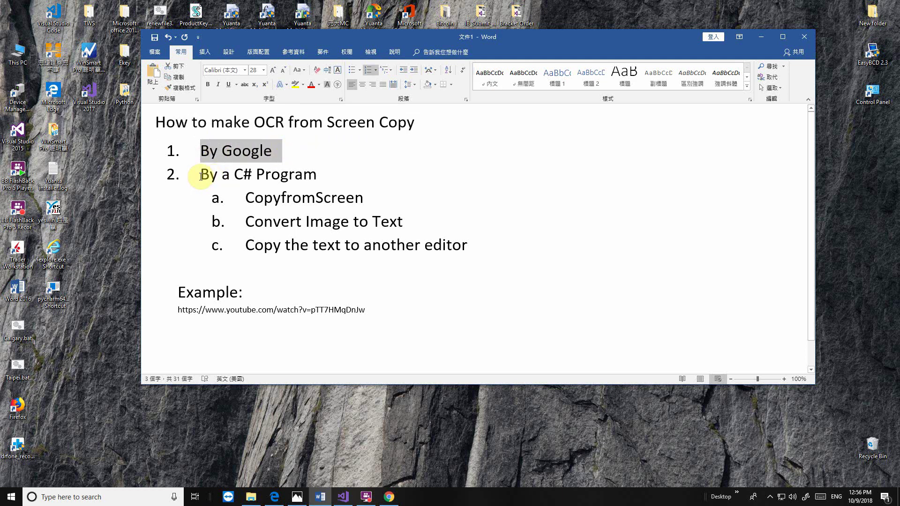
pyautogui.moveTo(200, 174); pyautogui.dragTo(447, 247)
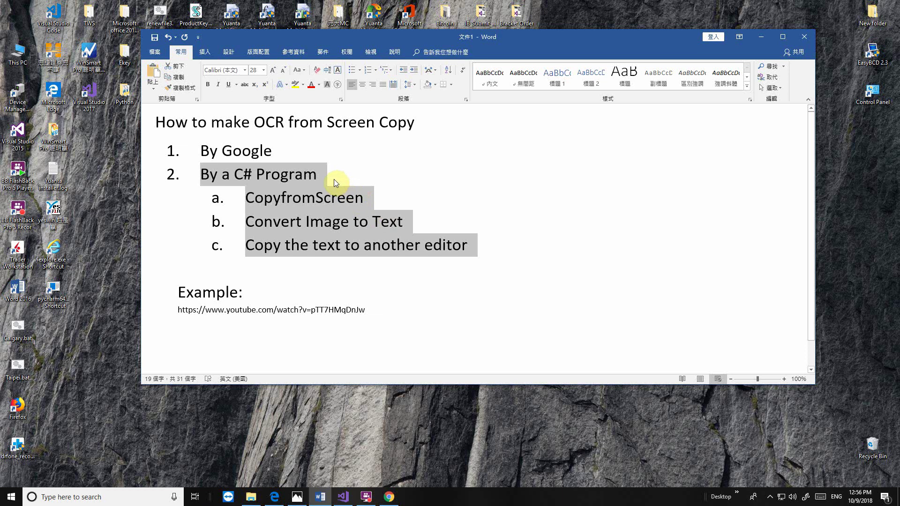